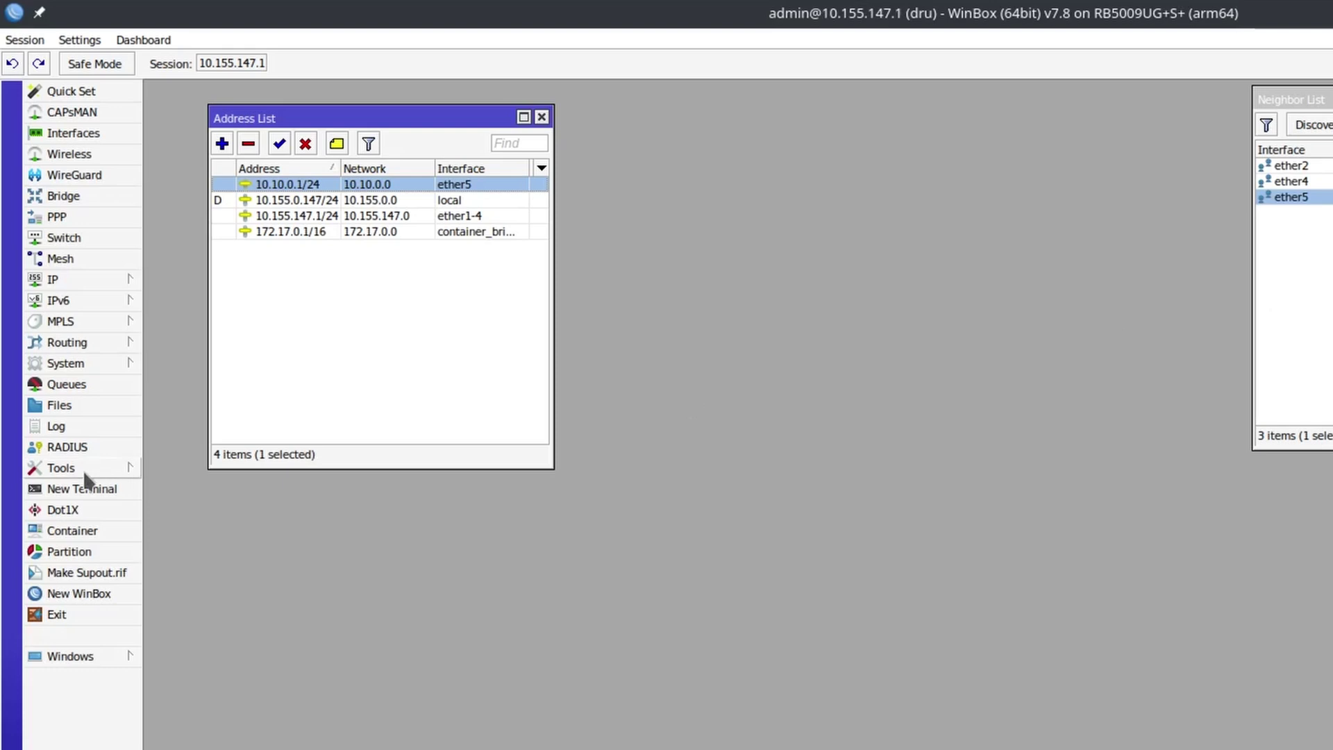
- Open Tools > Traffic Generator, then open the Interface List and move it higher
left_click(90, 470)
left_click(209, 674)
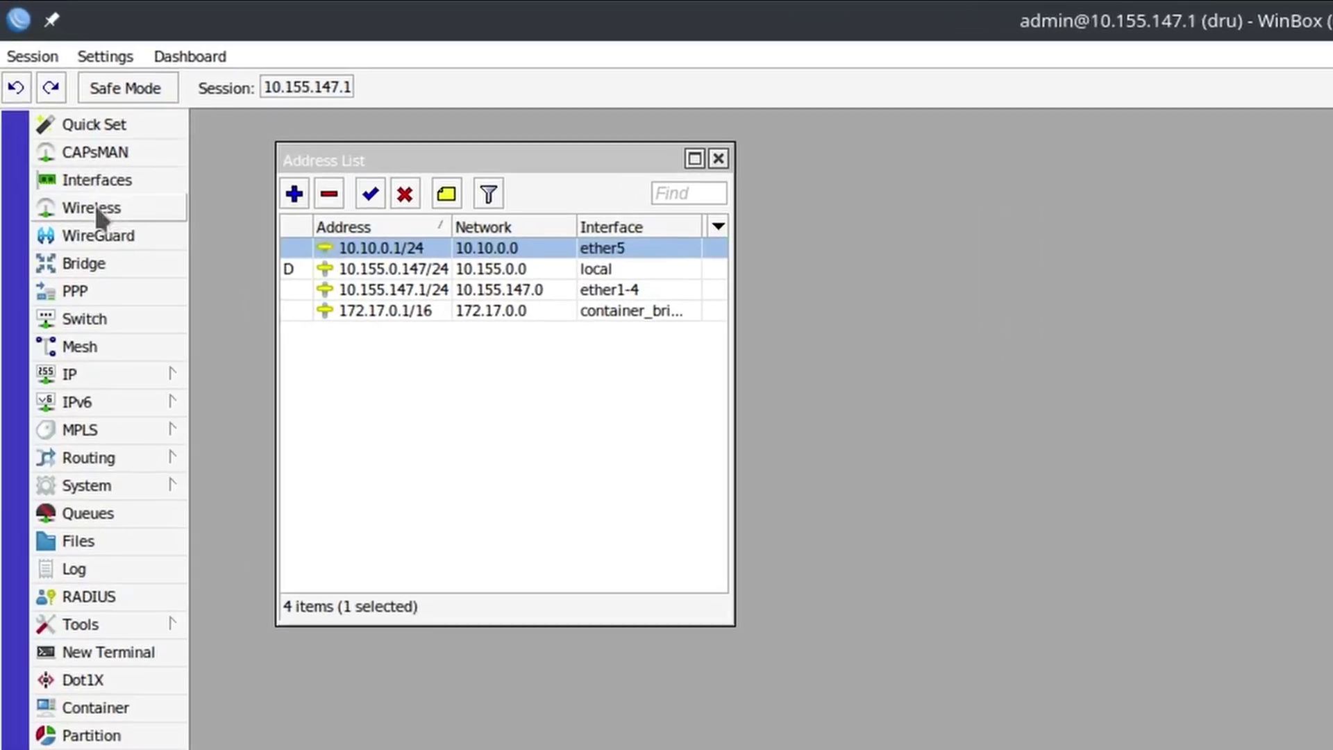
left_click(101, 184)
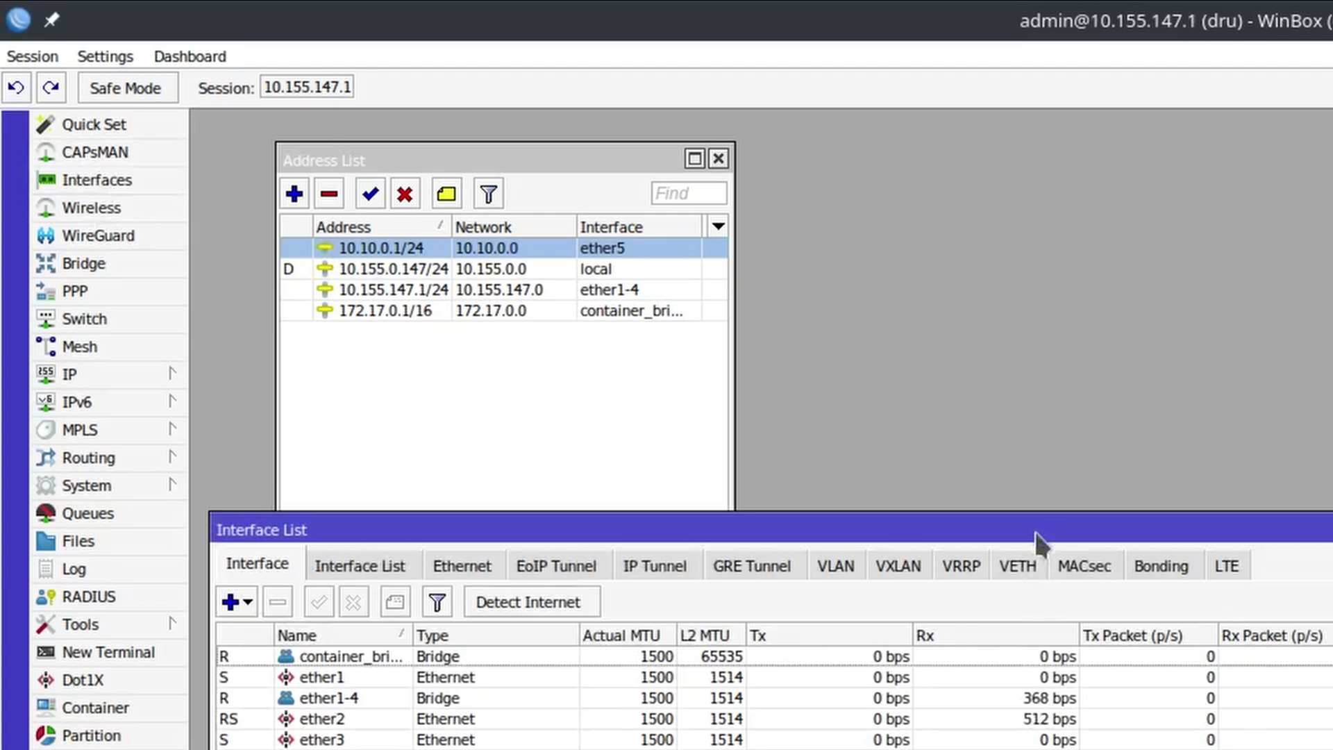
left_click_drag(1036, 539, 1024, 130)
mouse_move(764, 637)
left_mouse_down()
mouse_move(764, 562)
mouse_move(764, 659)
mouse_move(764, 625)
left_mouse_up()
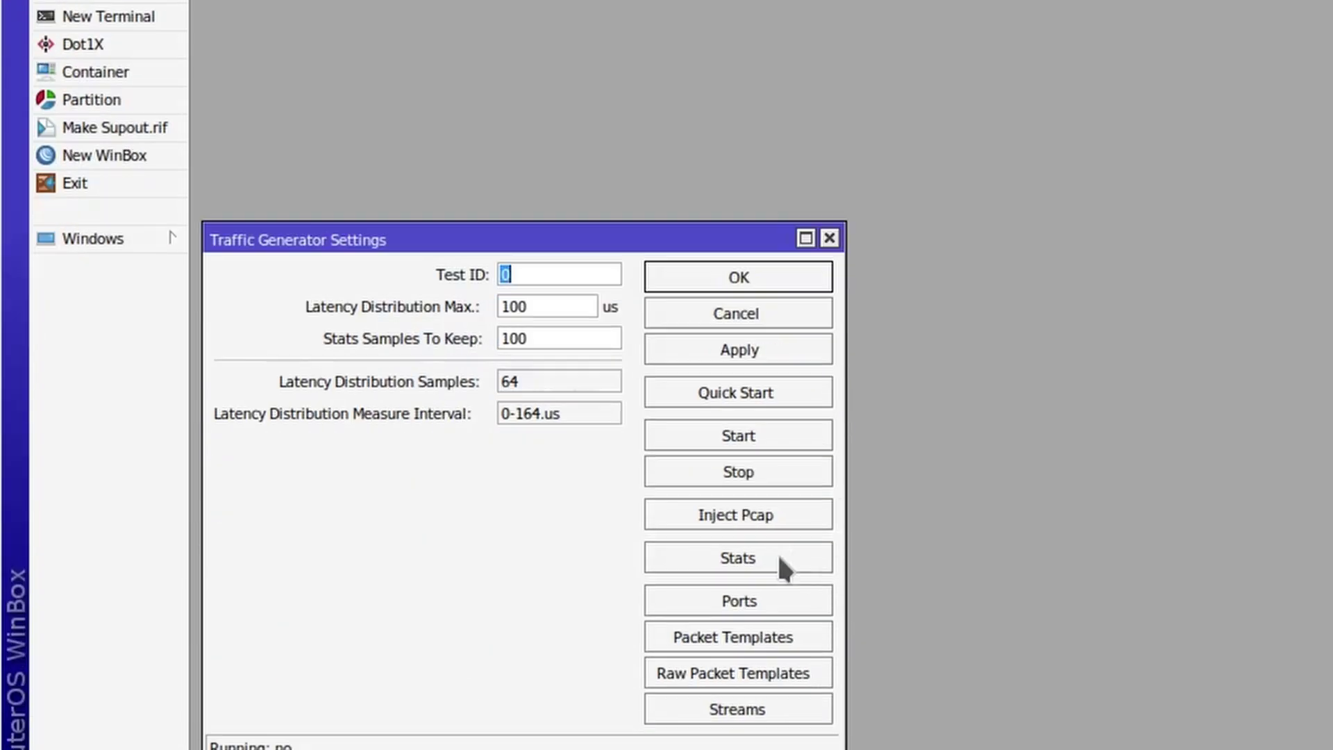
- Open Traffic Generator Stats and place it to the right of the settings window
left_click(777, 506)
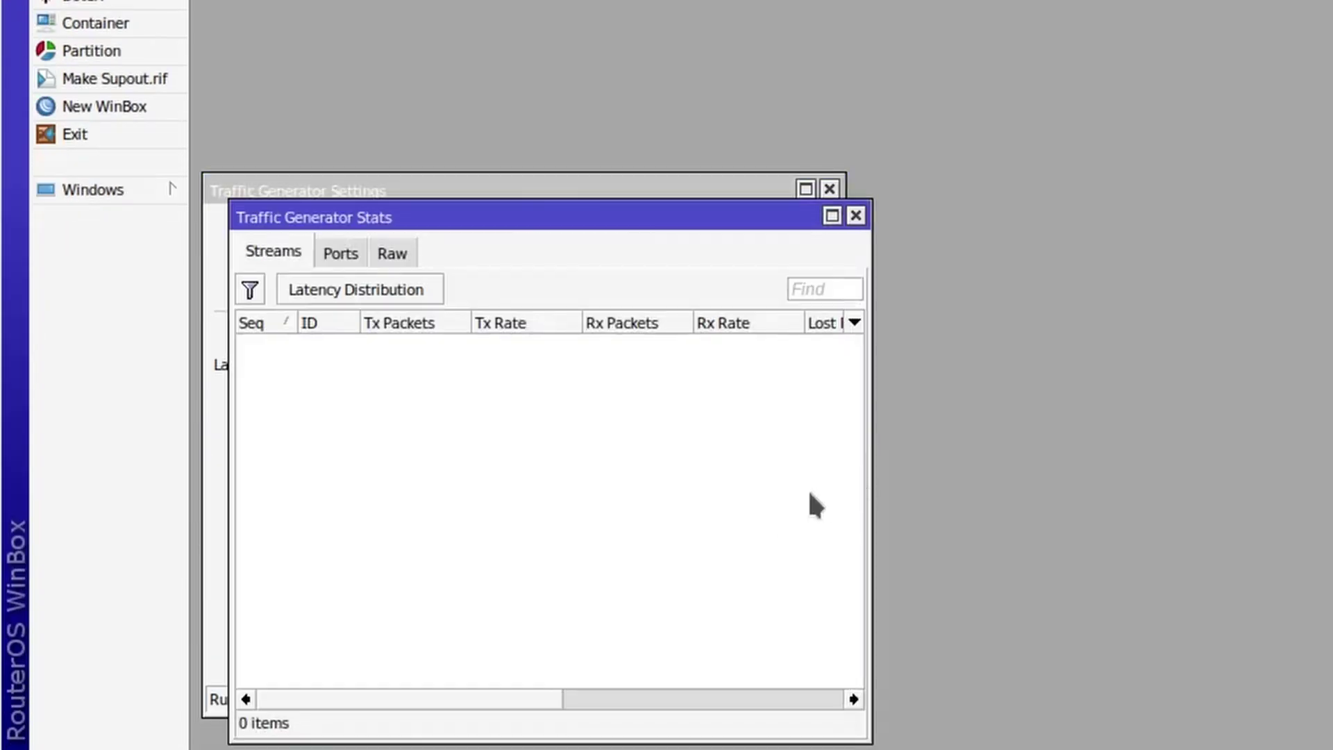
left_click_drag(525, 221, 1145, 162)
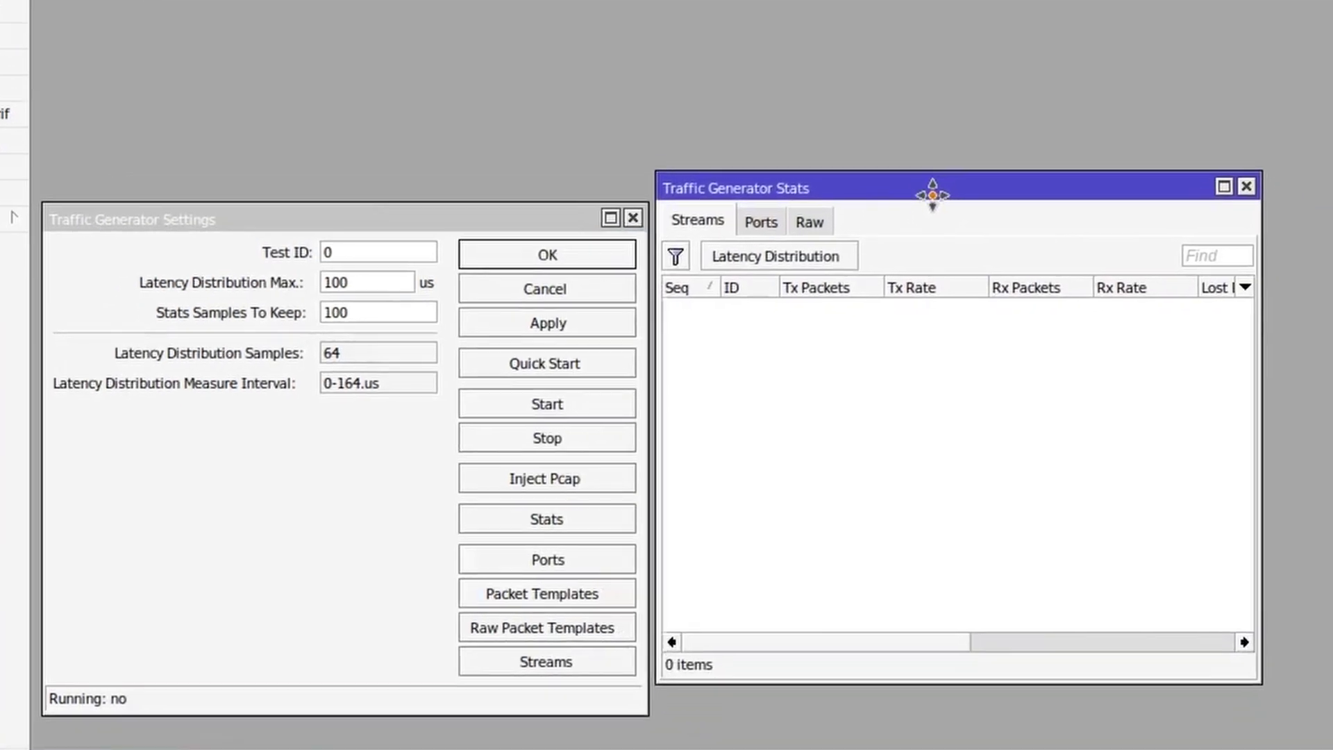
left_click_drag(933, 193, 933, 182)
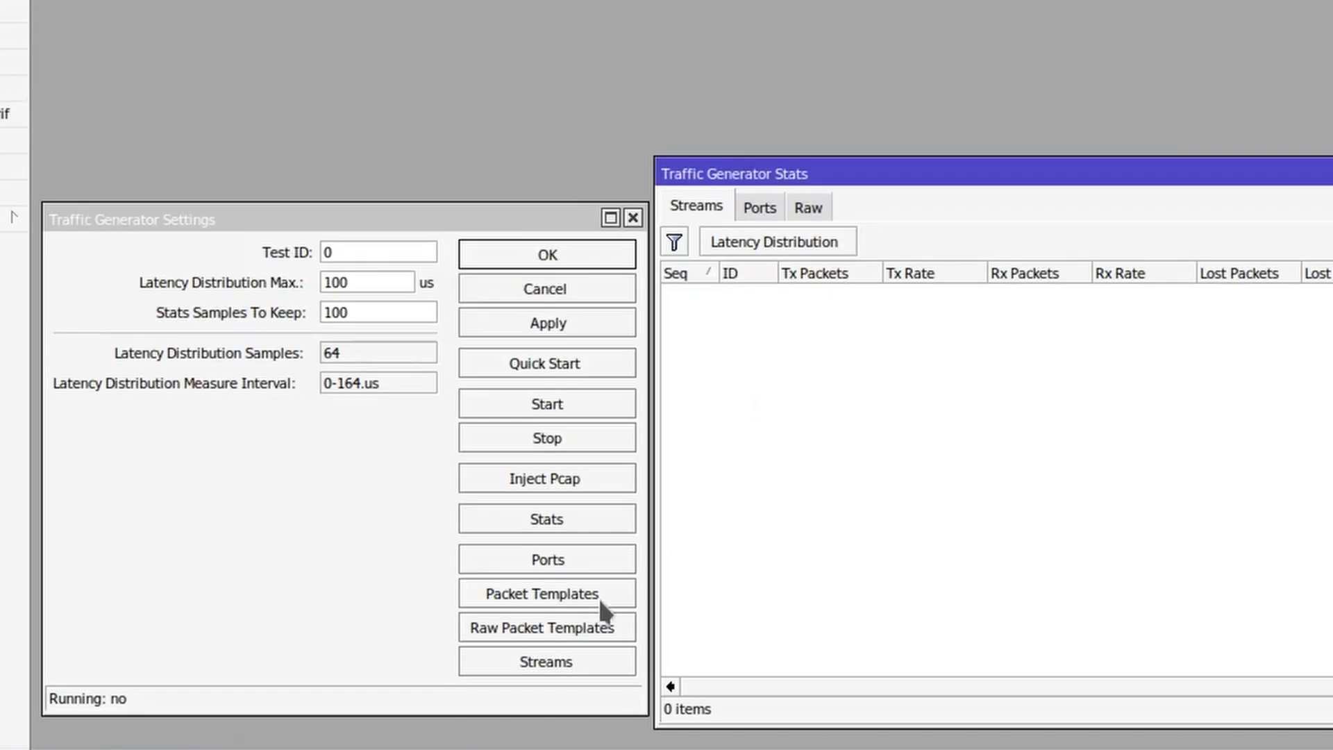
- Open Packet Templates and create a new template, packet-template1, moved into view
left_click(599, 598)
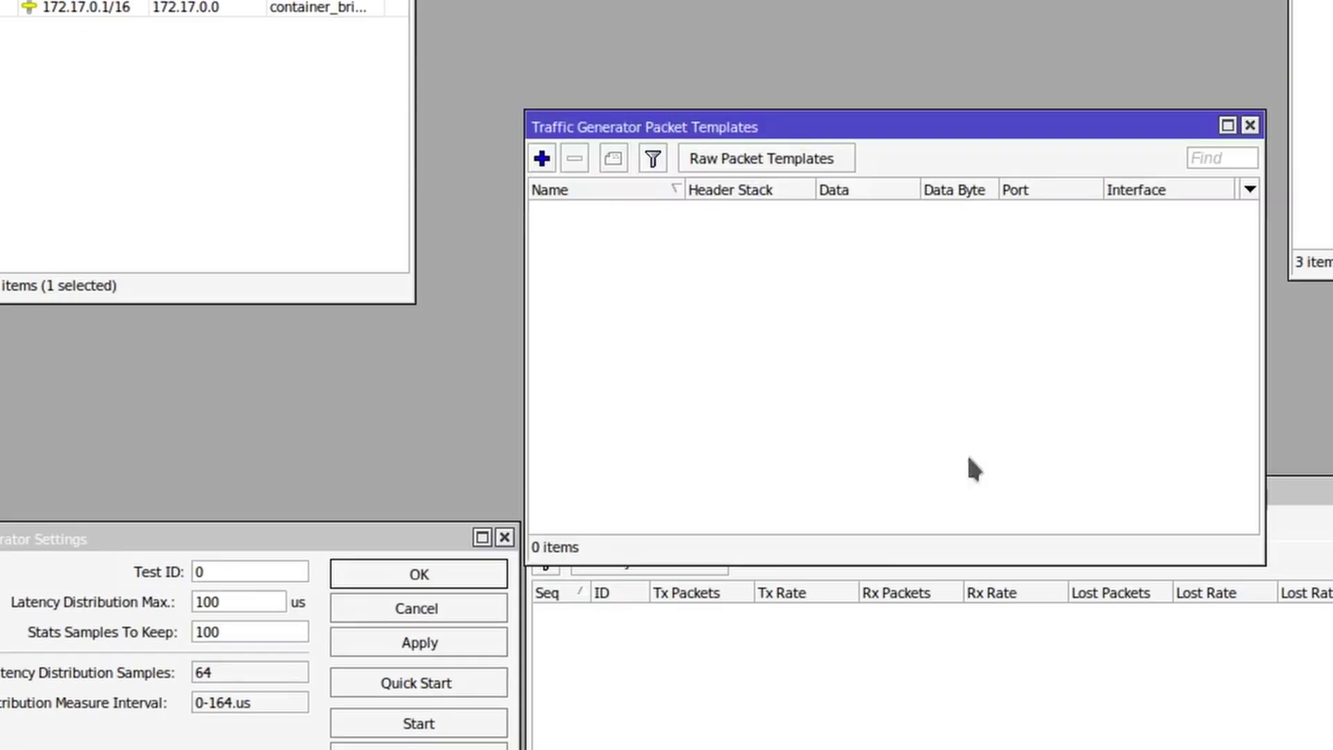
left_click_drag(853, 134, 847, 37)
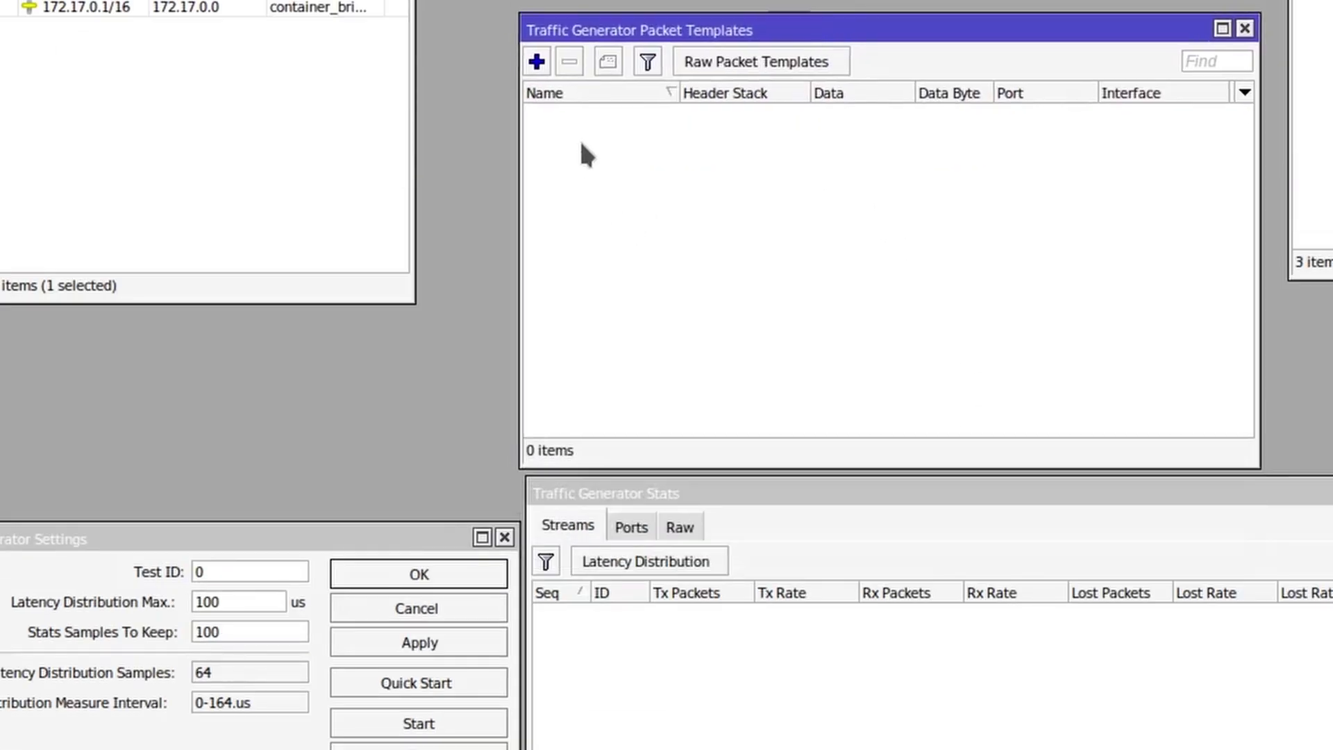
left_click(537, 62)
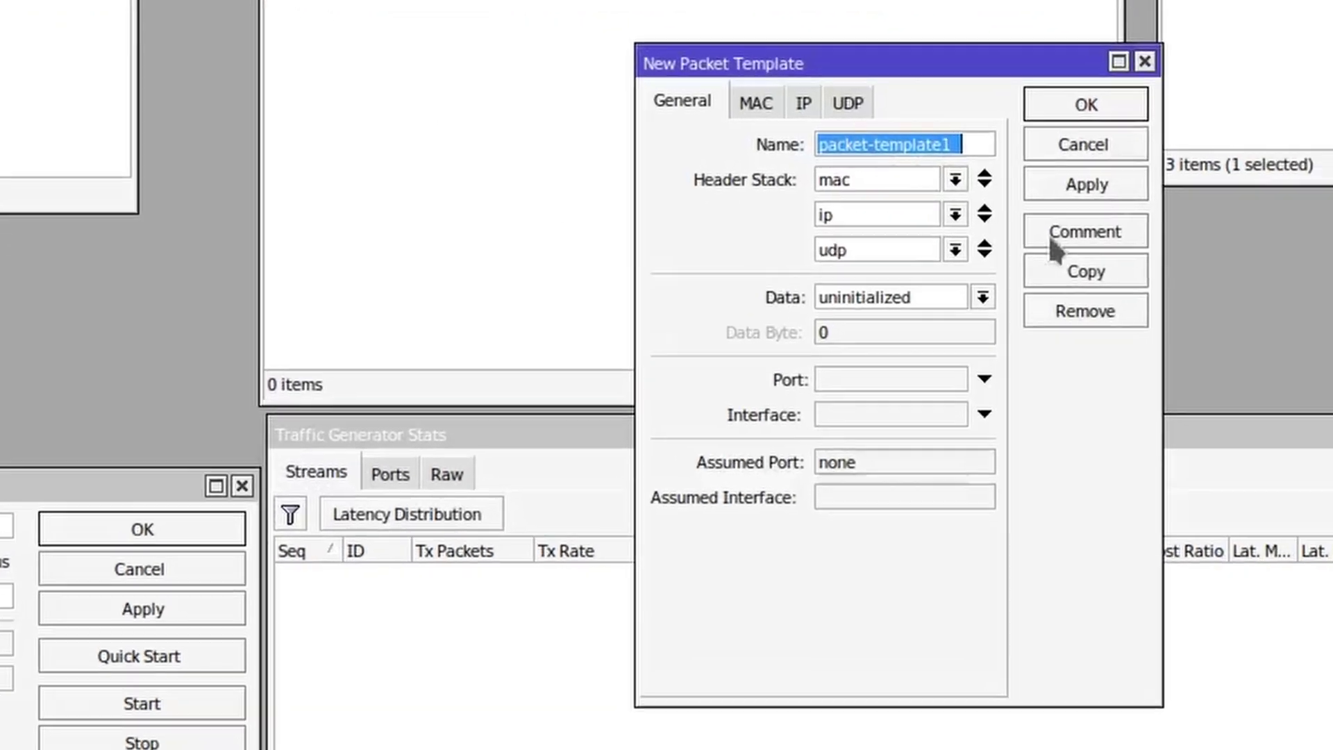
left_click_drag(842, 66, 630, 80)
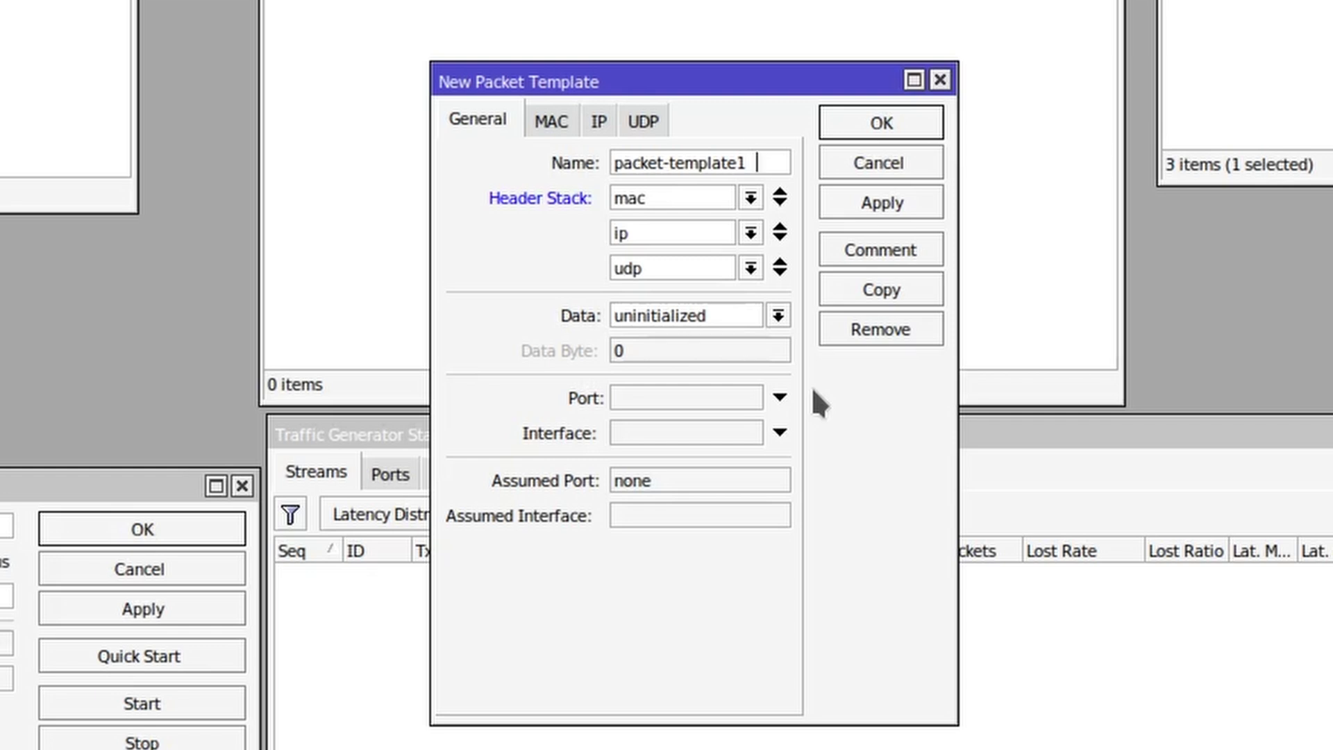
- Try the Data options, specific byte ff and incrementing, then set Data back to uninitialized
left_click(717, 318)
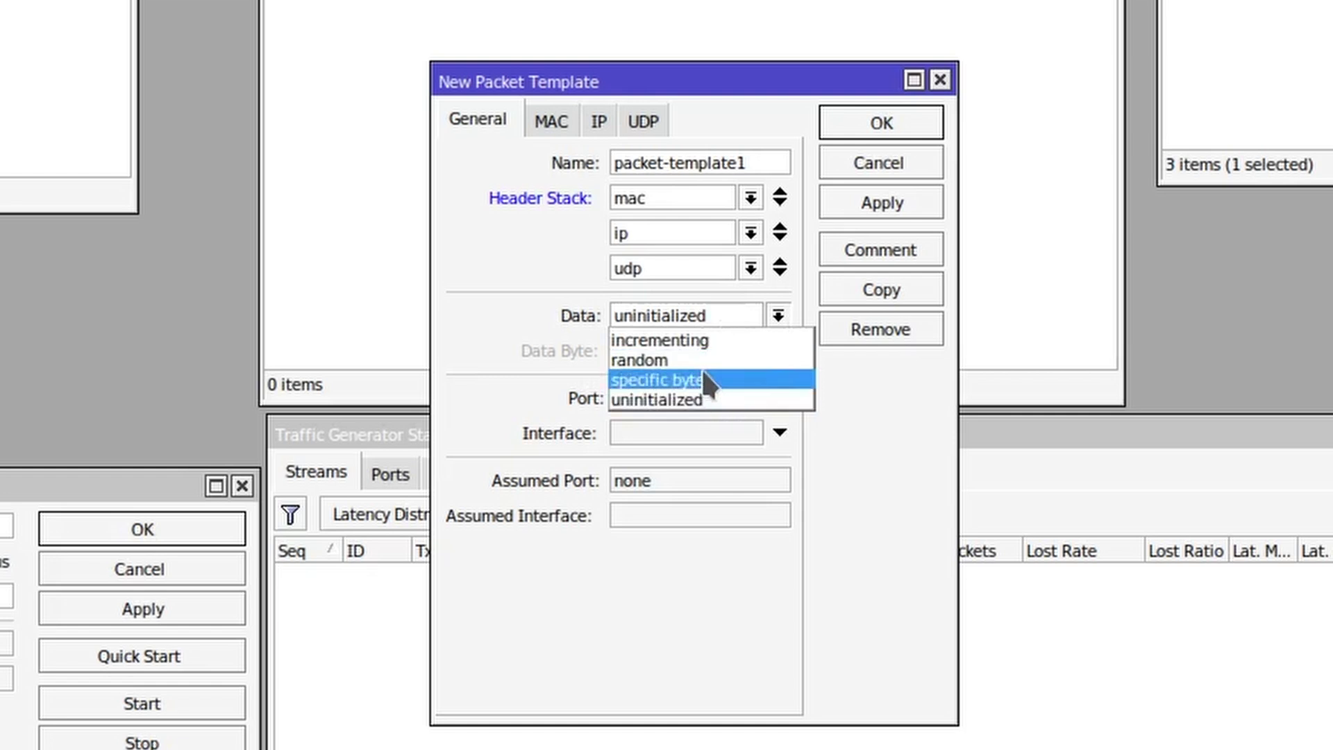
left_click(668, 380)
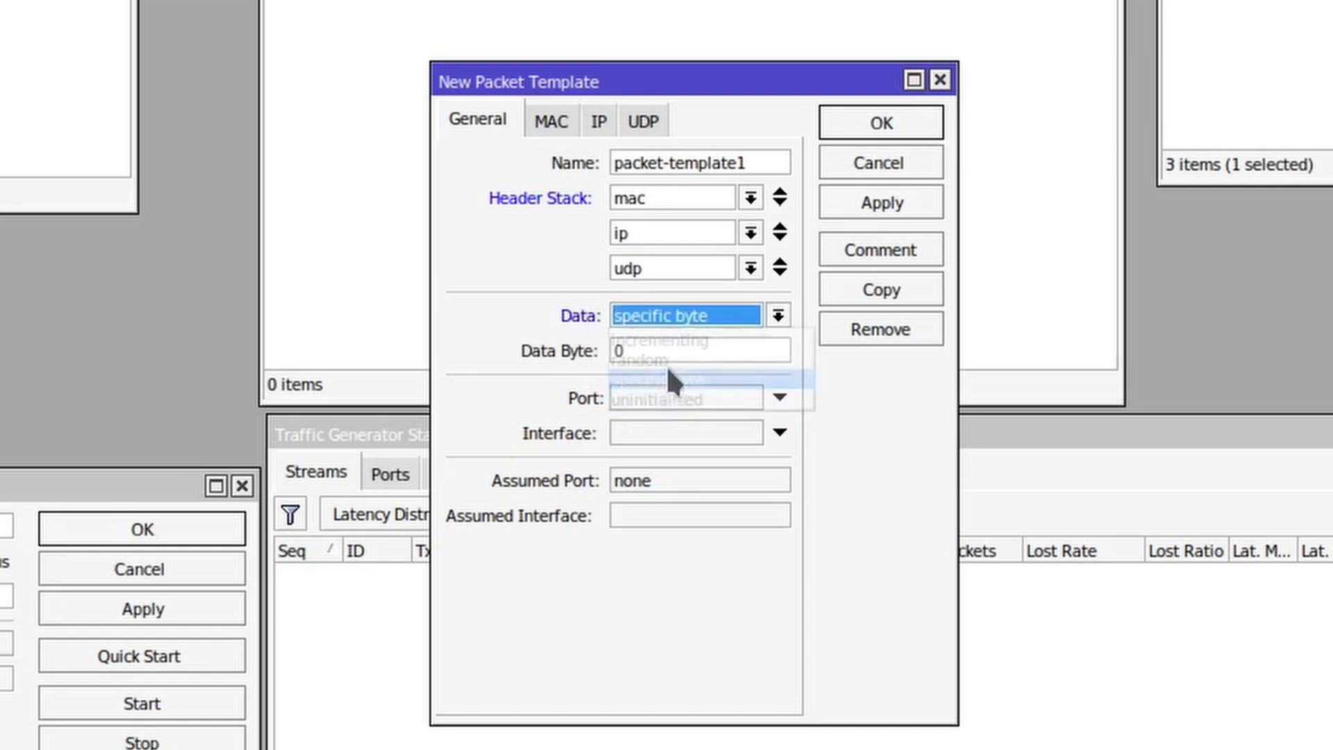
double_click(665, 357)
key("BackSpace")
type("ff")
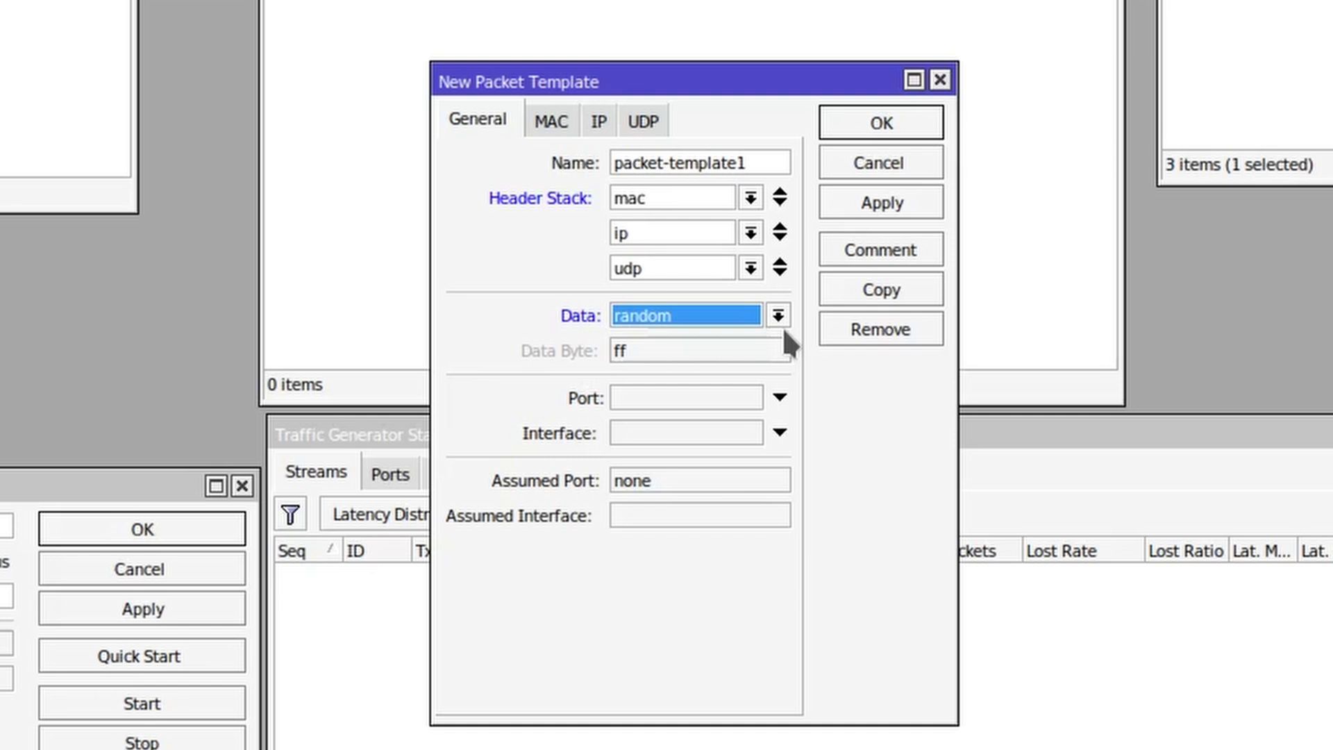
left_click(711, 321)
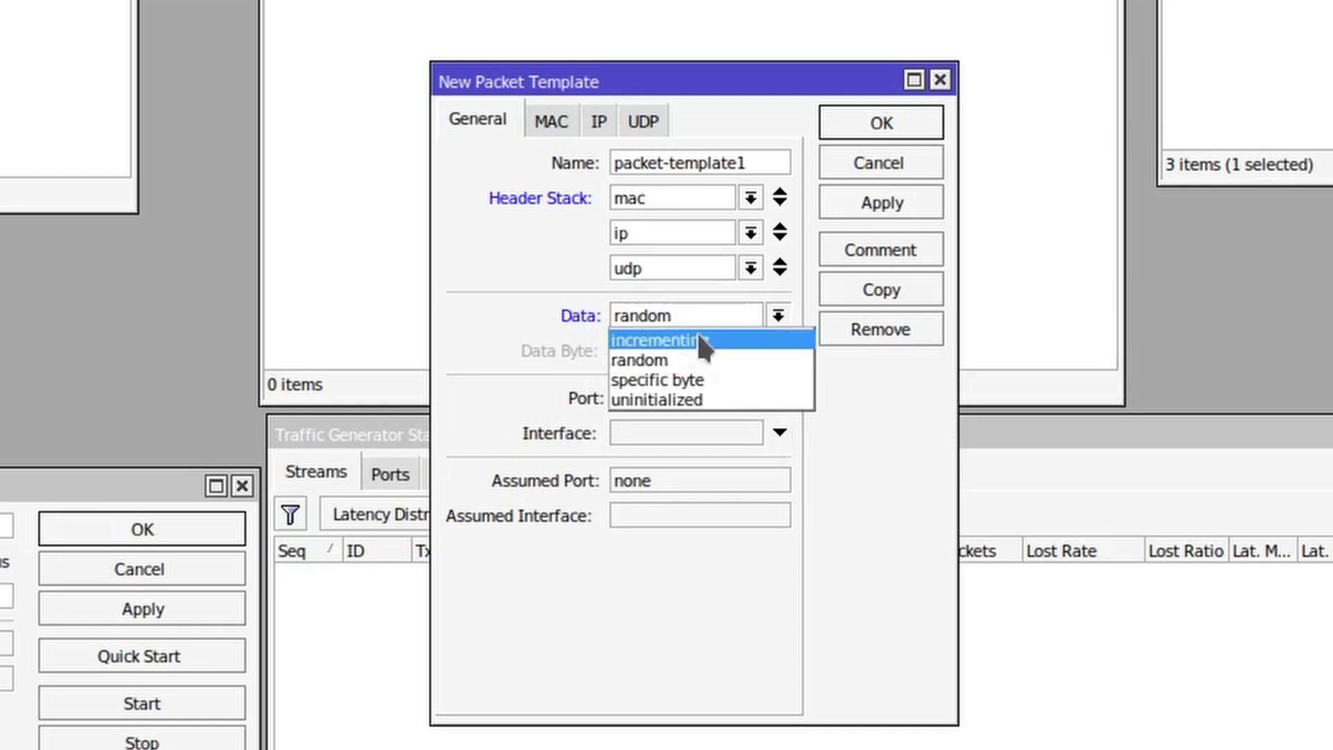
left_click(701, 341)
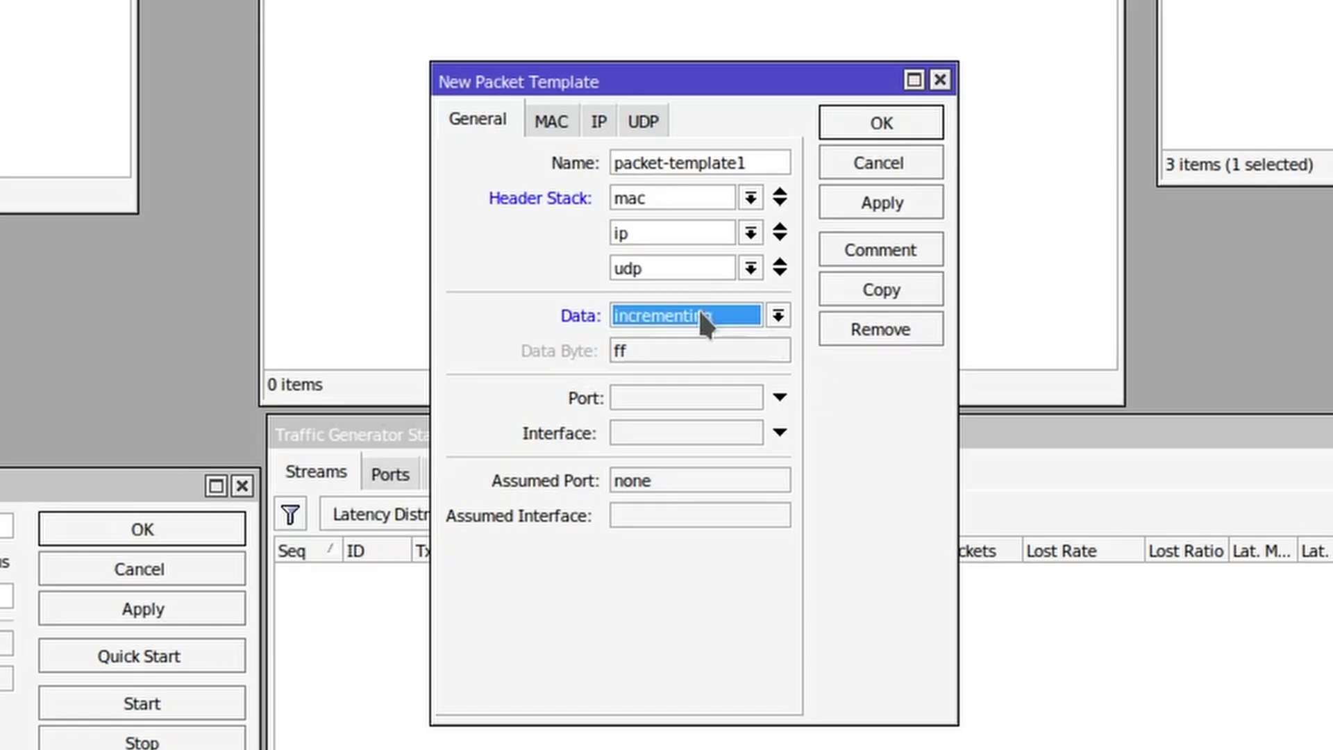
left_click(698, 310)
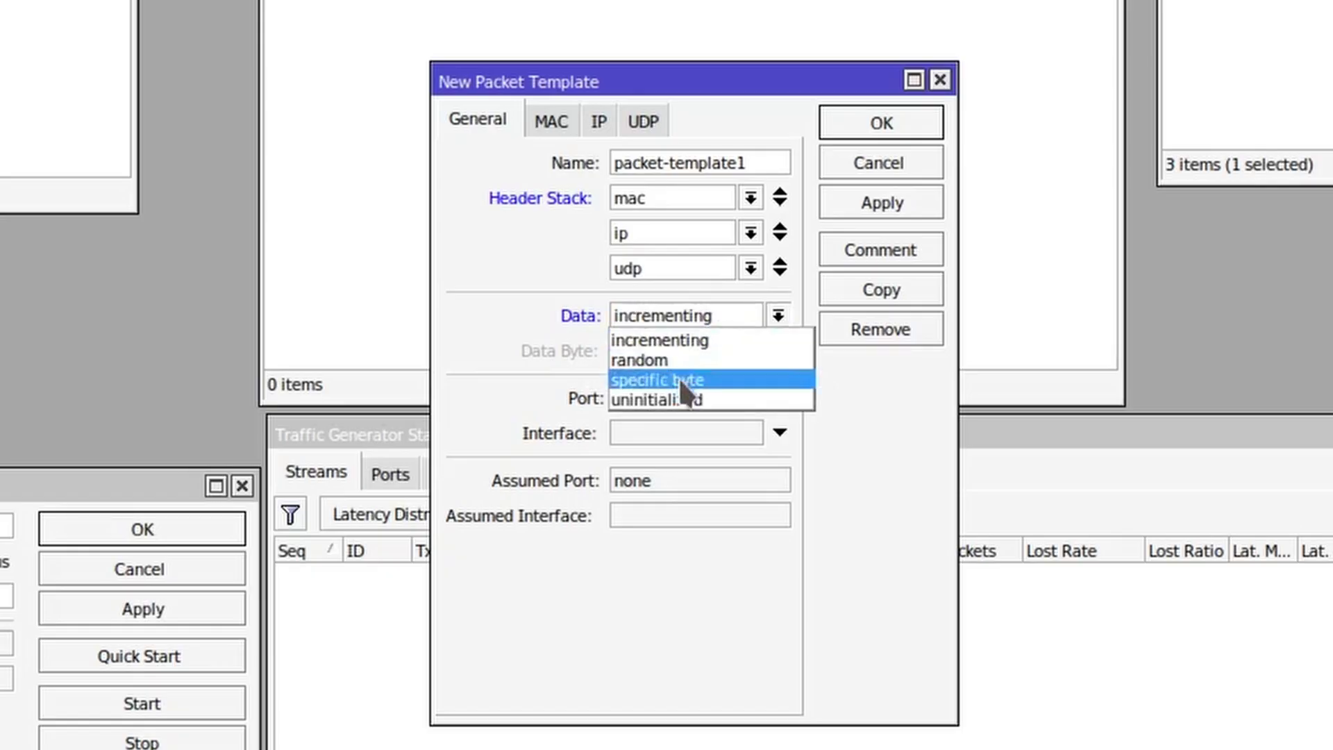
left_click(701, 399)
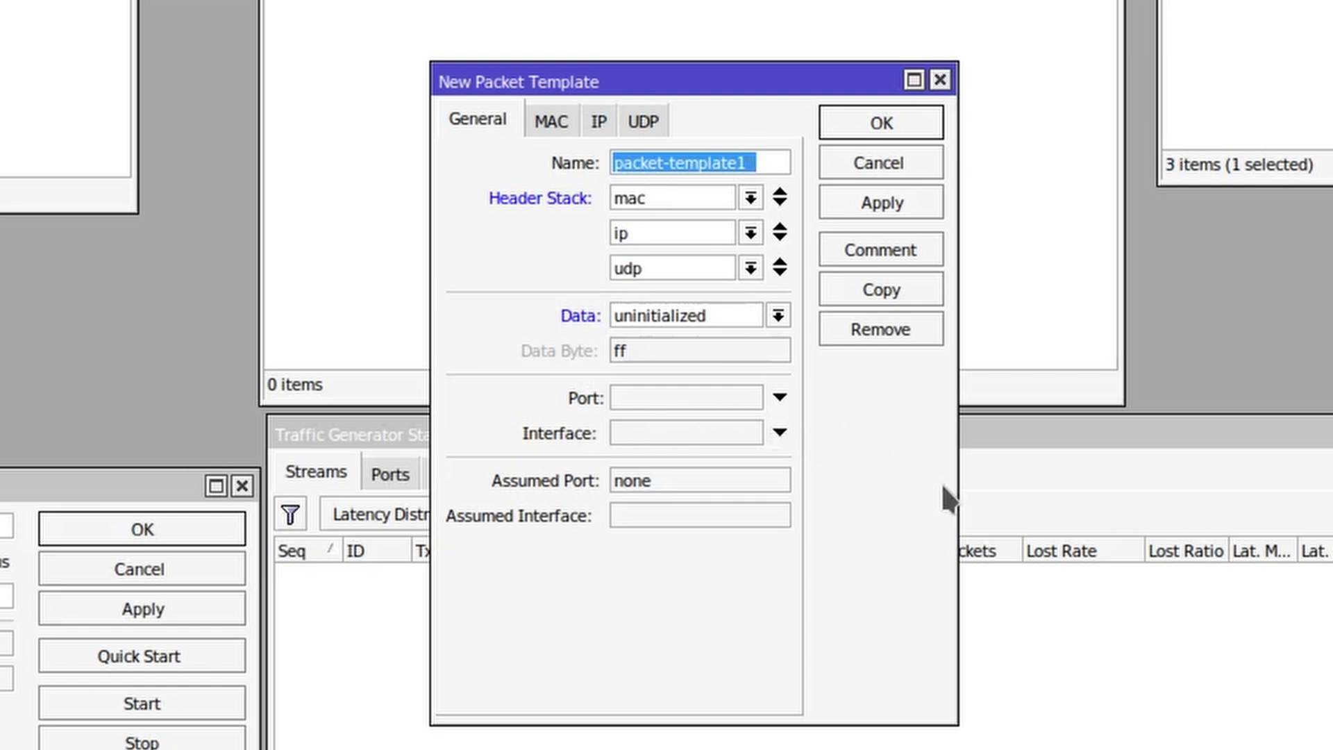
- Set the template's Interface to ether5
left_click(706, 435)
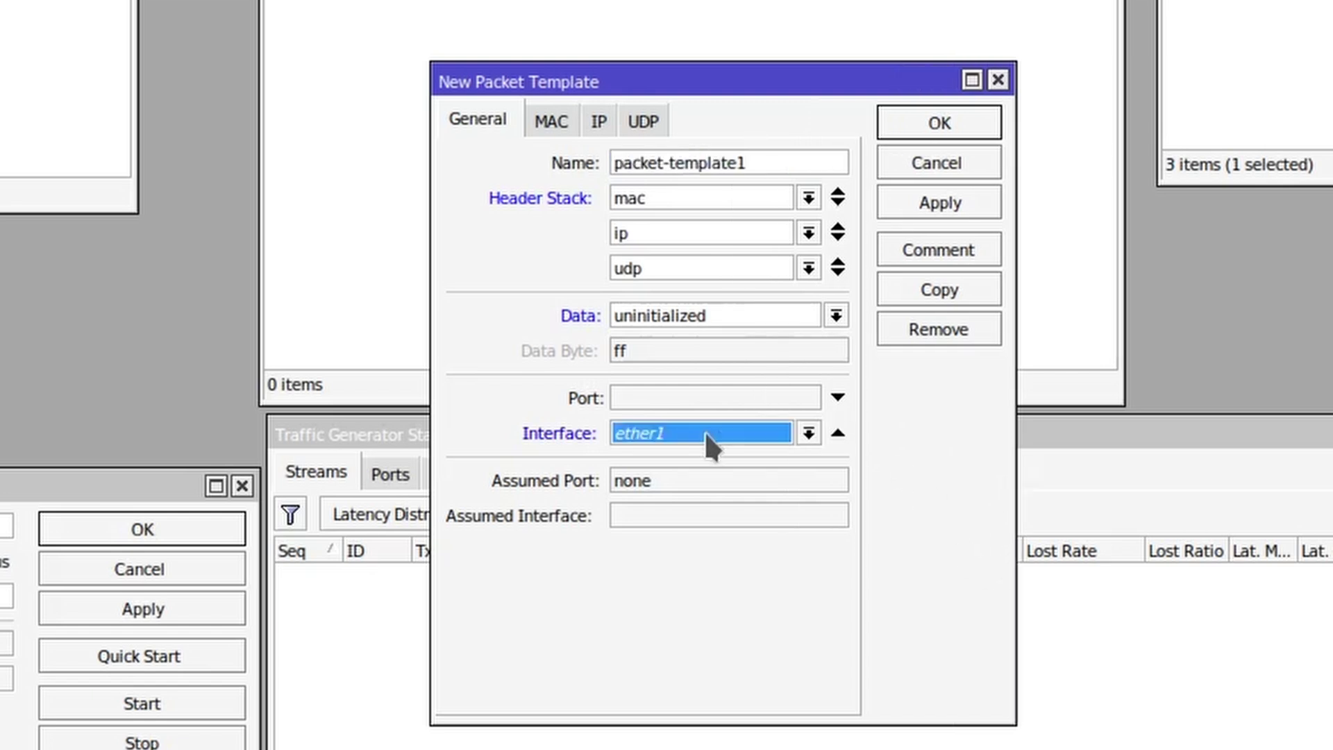
left_click(706, 434)
left_click(657, 577)
- Paste the ether5 neighbour's MAC B8:69:F4:C9:E8:62 as the MAC destination, leaving source empty
left_click(549, 136)
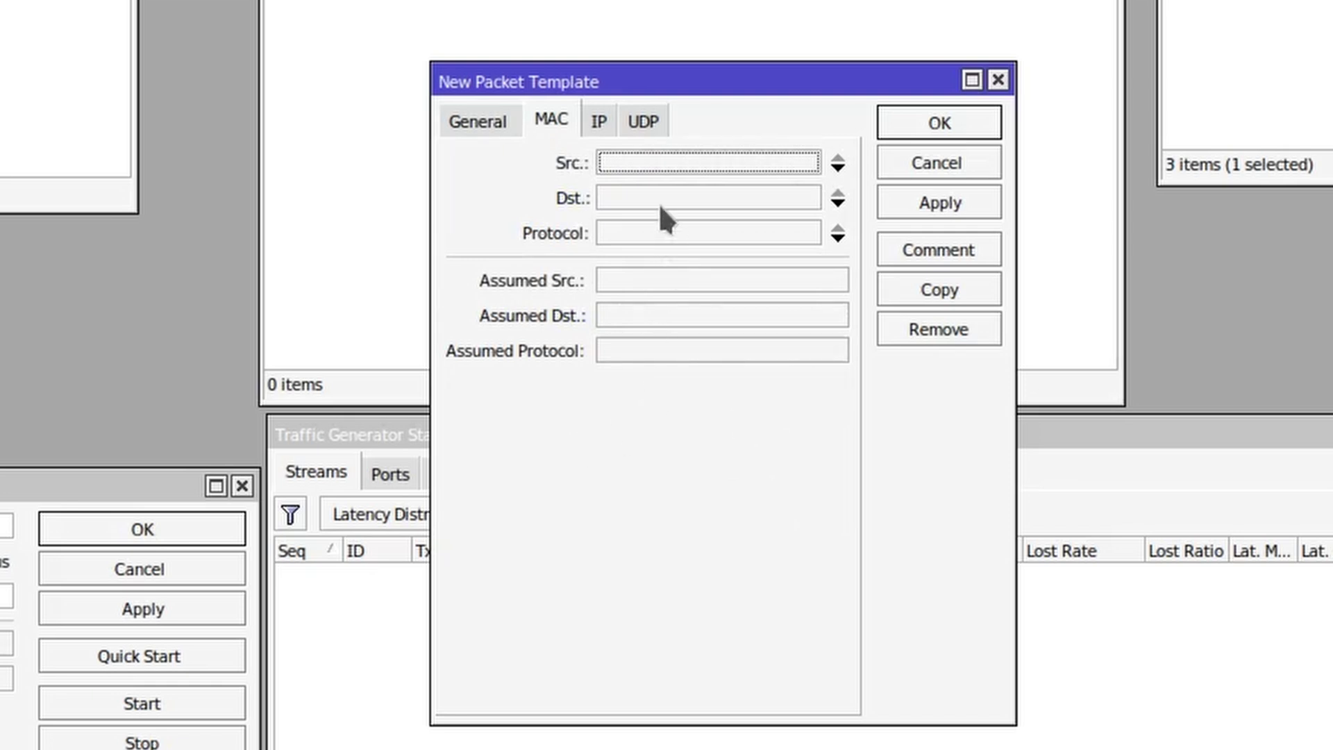
left_click(685, 170)
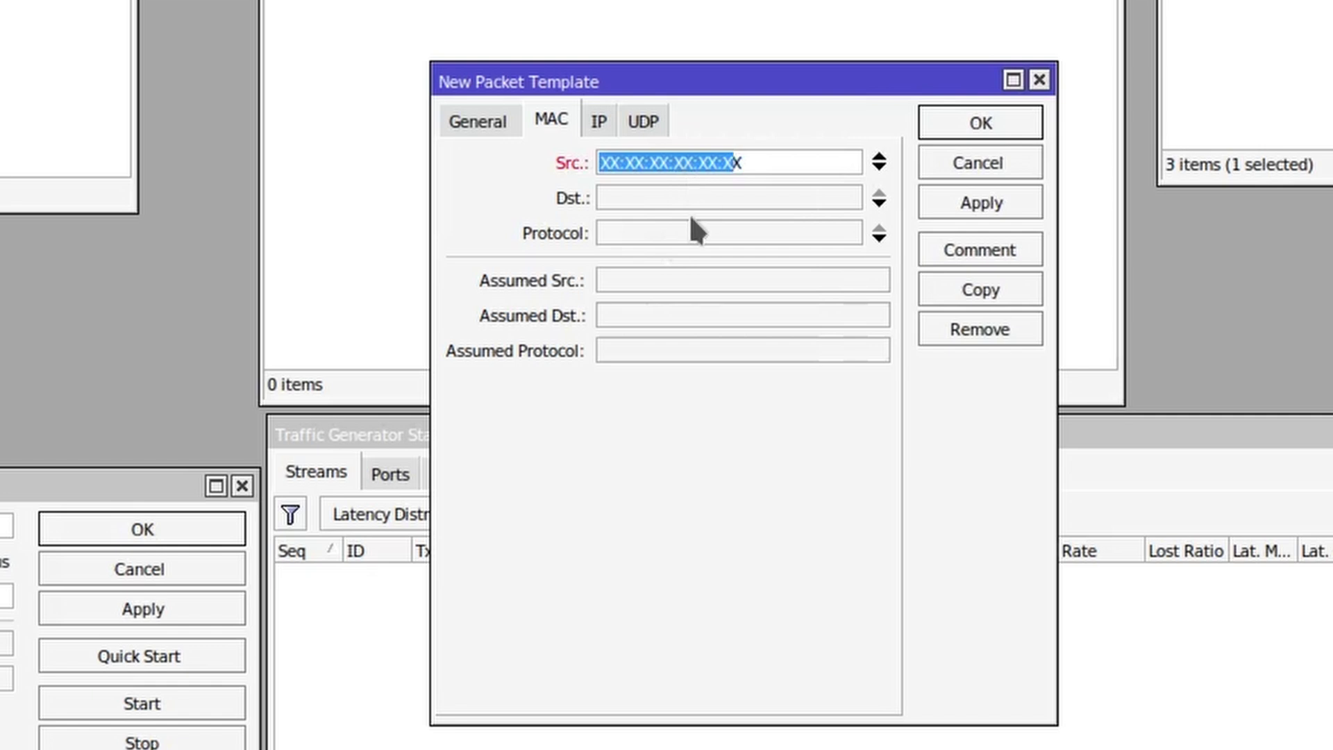
left_click(749, 198)
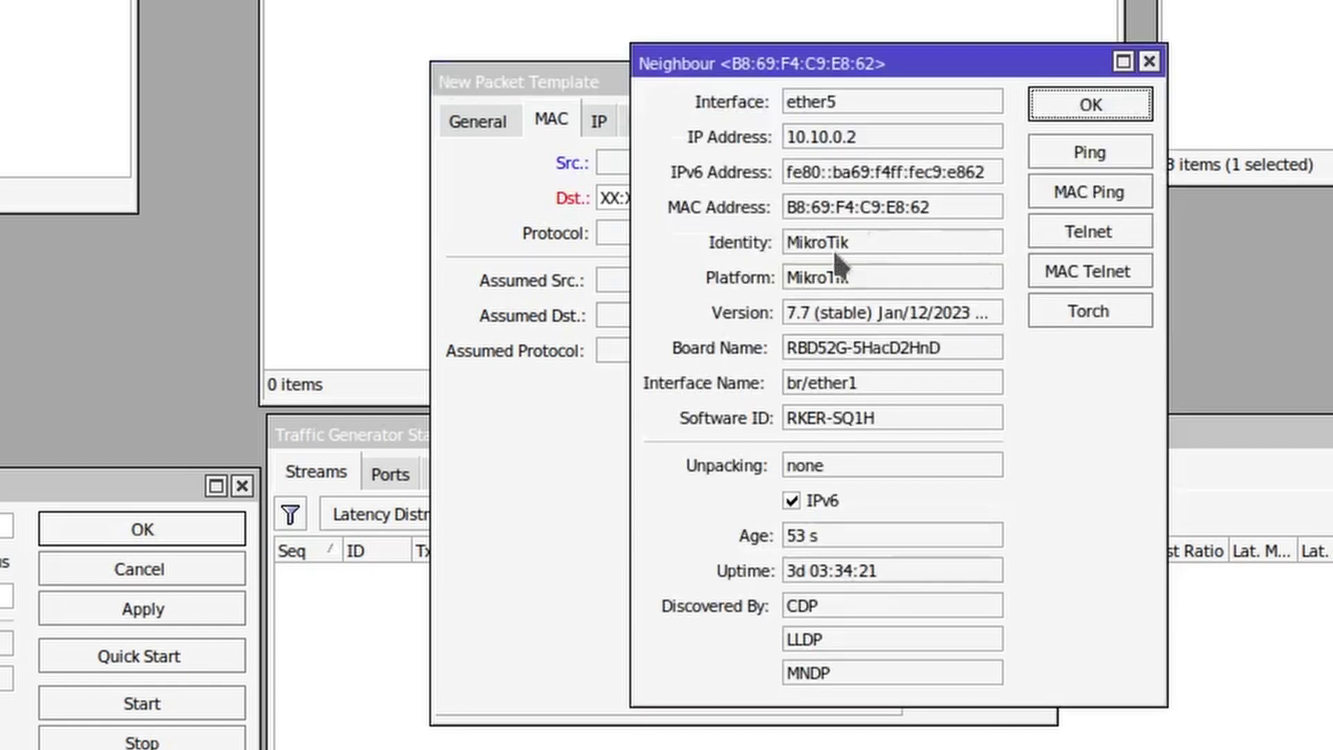
double_click(844, 206)
right_click(844, 206)
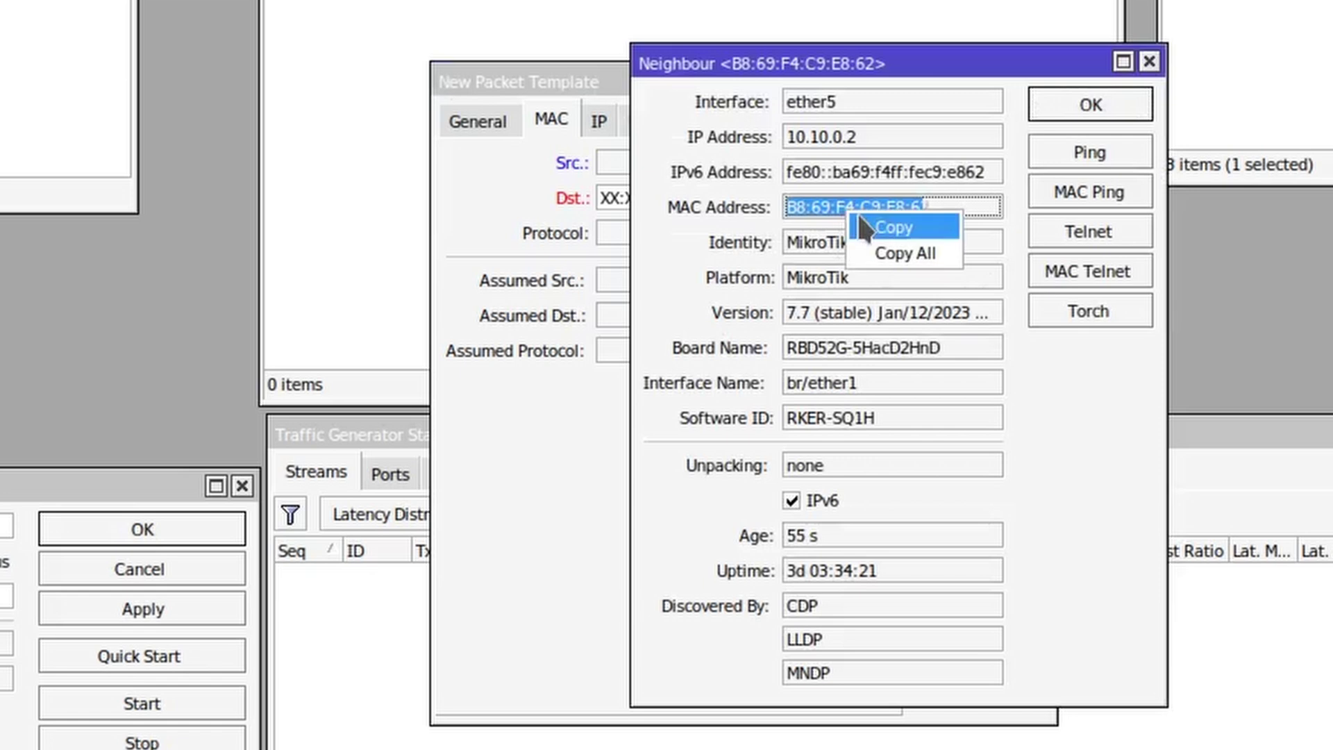
left_click(895, 228)
left_click(1063, 115)
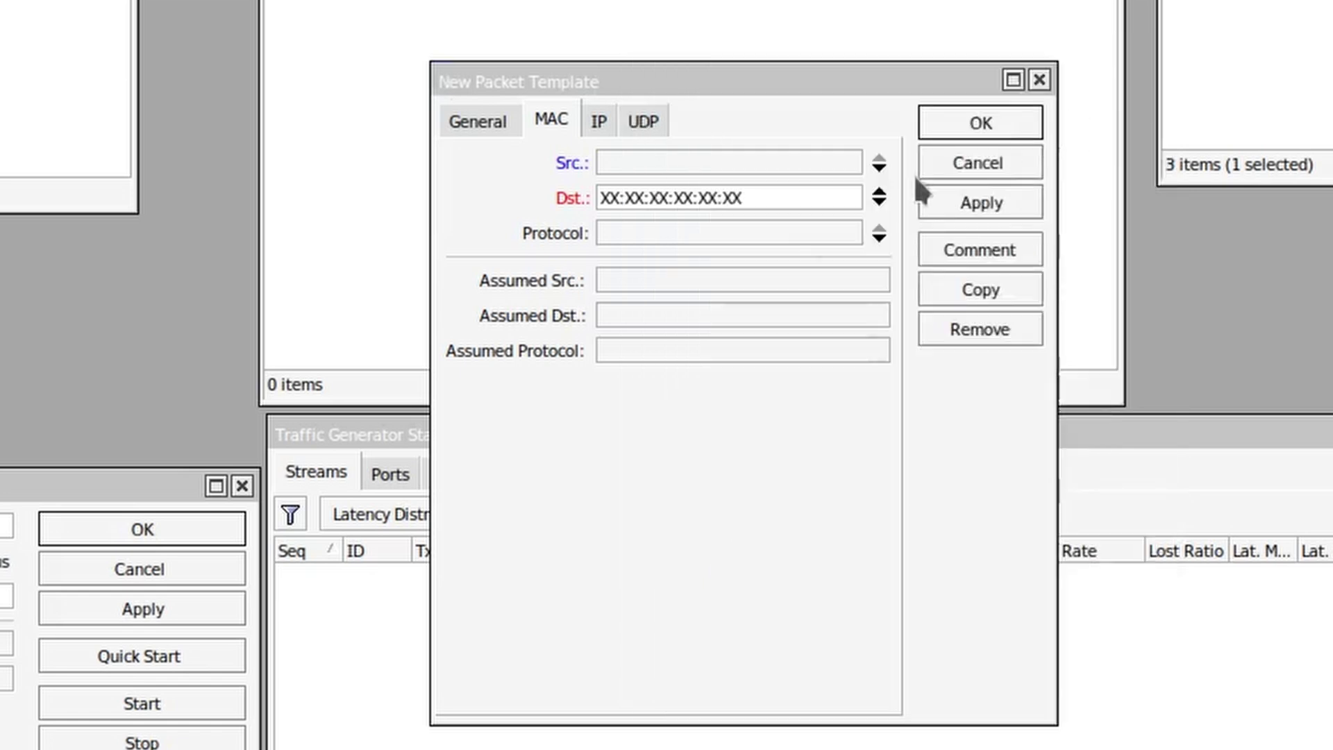
left_click_drag(733, 198, 434, 196)
key("ctrl+v")
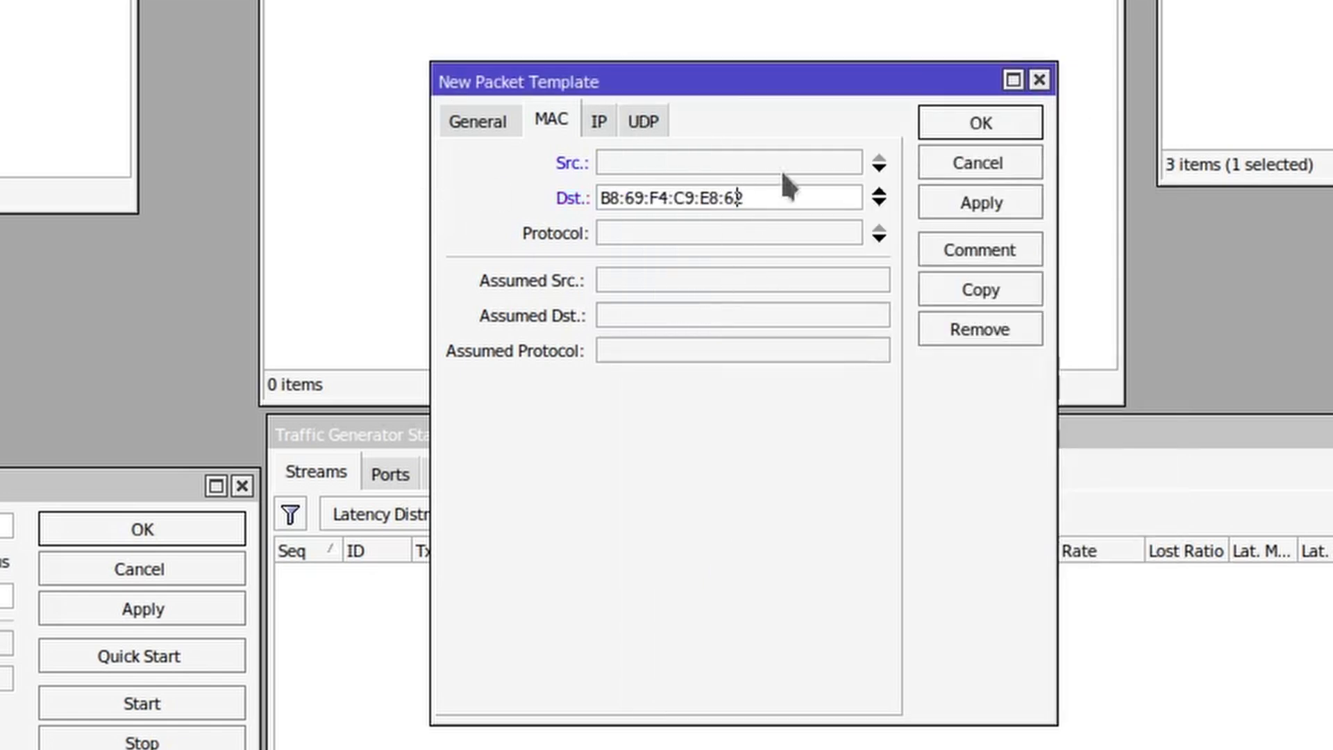
- Clear the MAC header's Protocol field
left_click(715, 232)
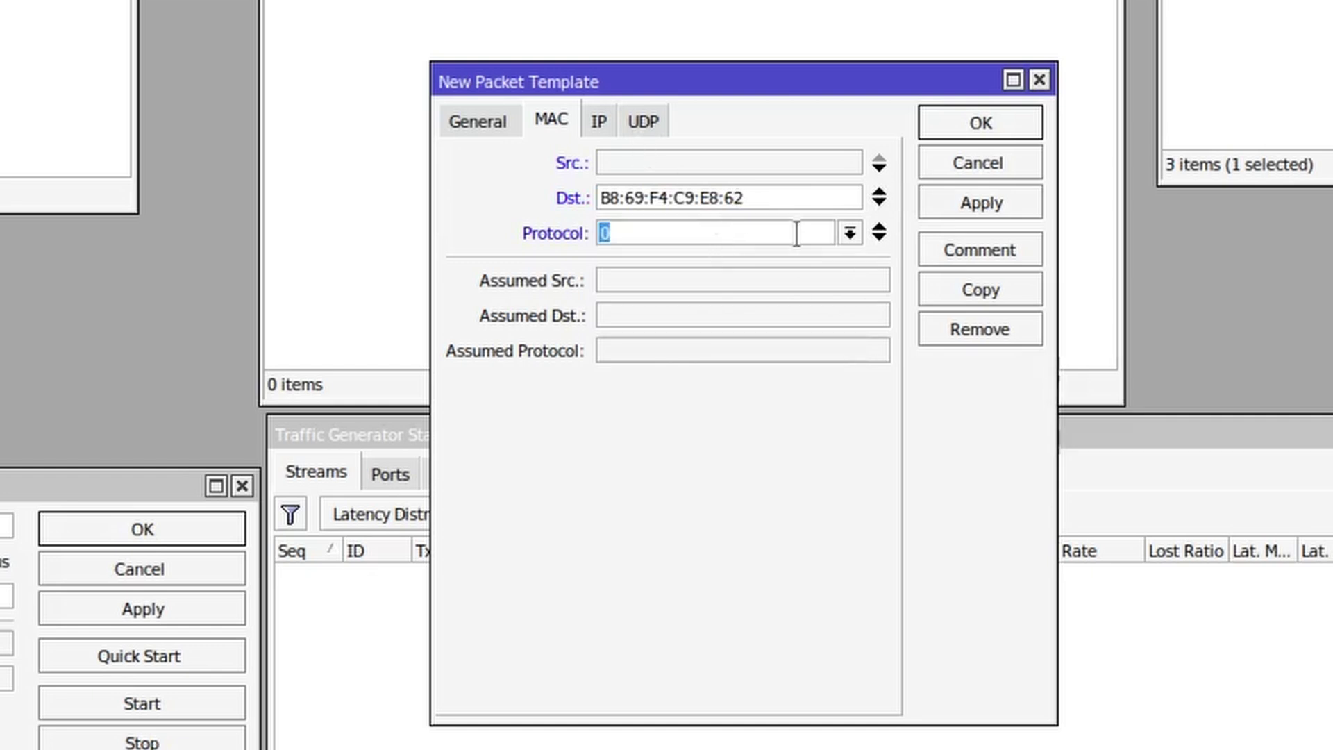
left_click(850, 233)
left_click(544, 234)
left_click(878, 229)
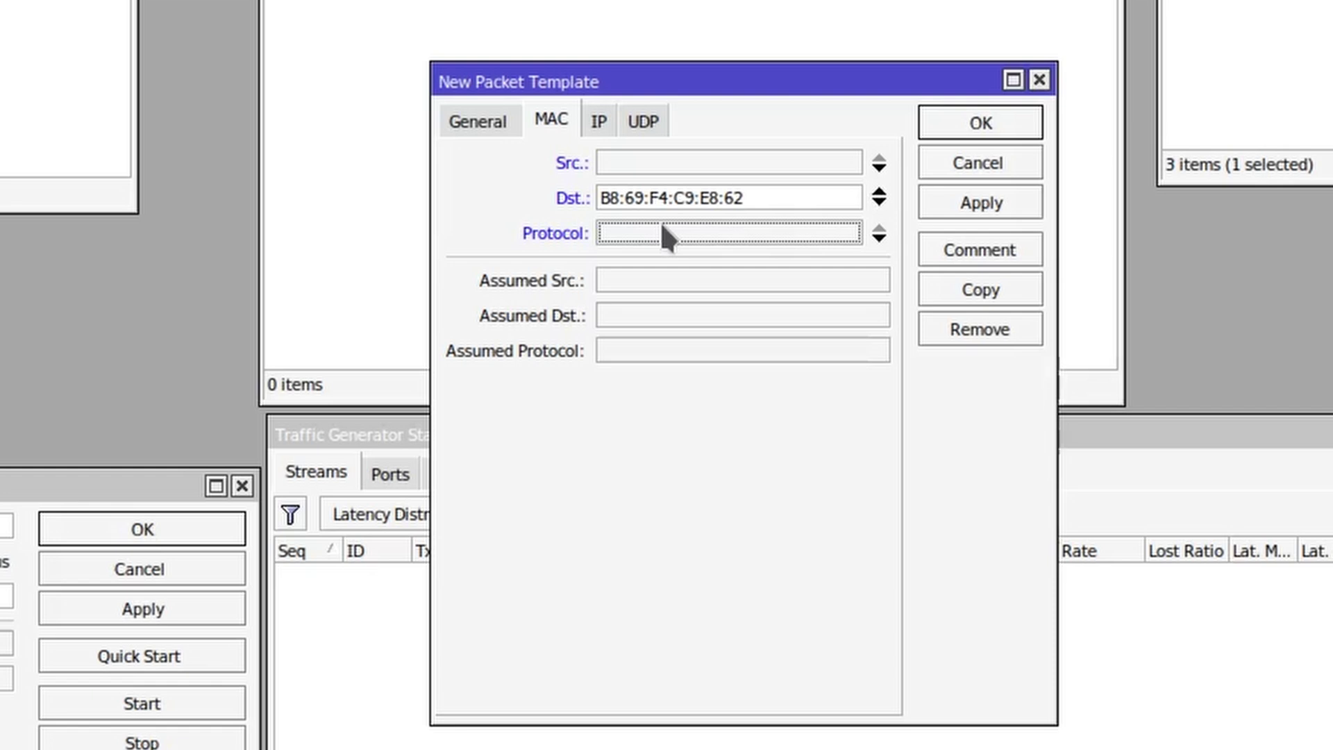
- On the IP tab, set destination 10.10.0.1 and gateway 10.10.0.2
left_click(599, 118)
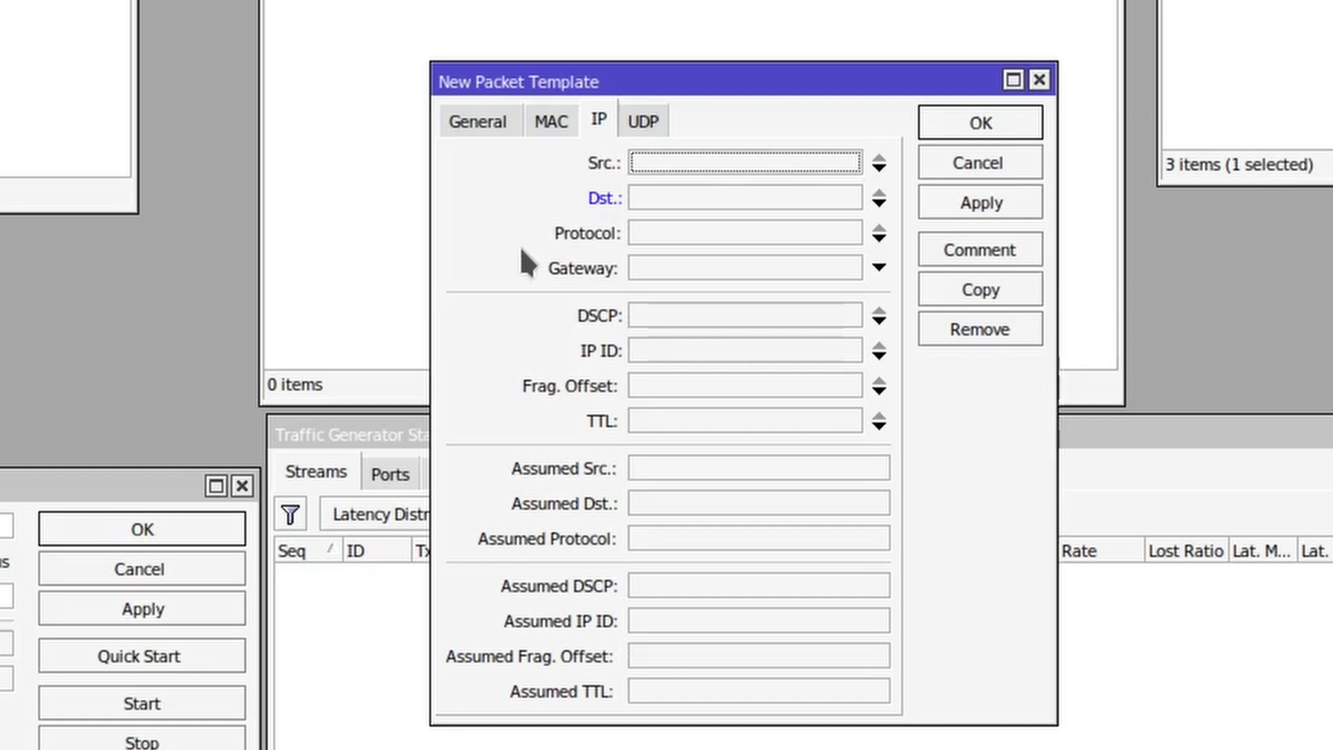
left_click(708, 198)
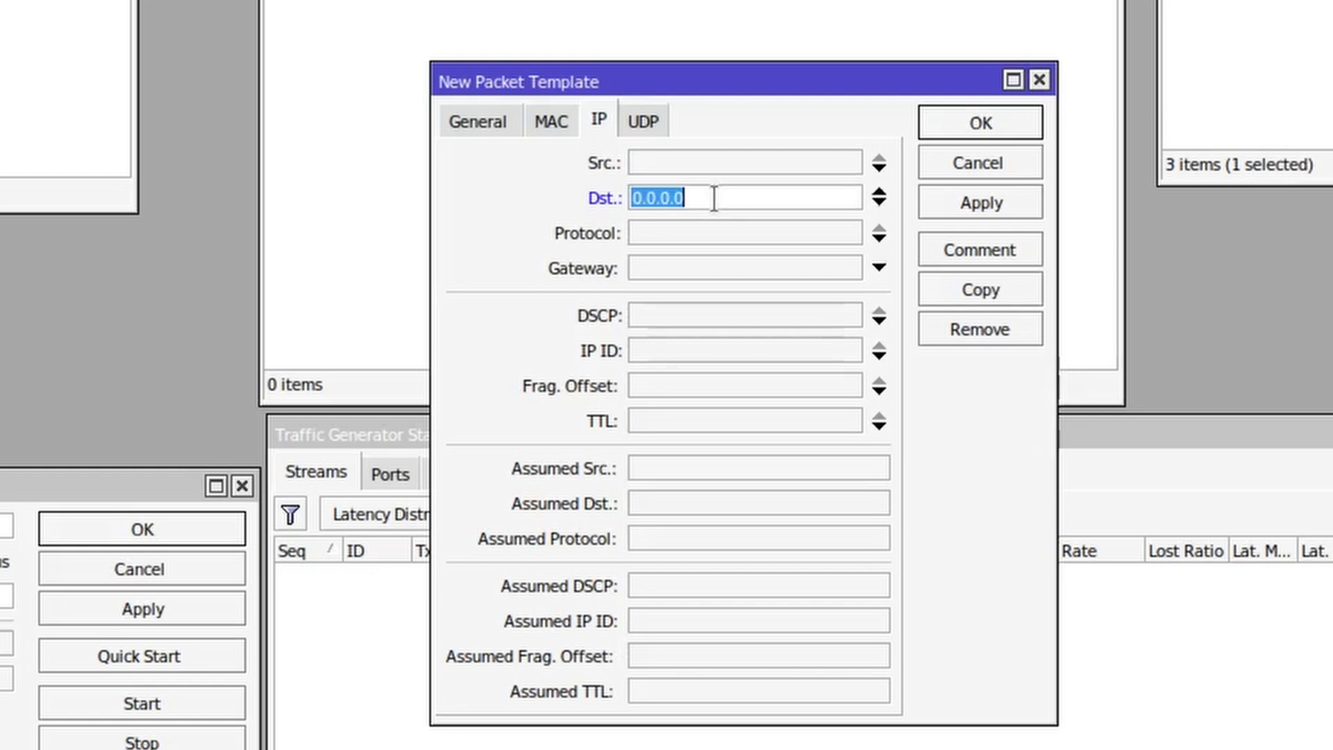
type("10.")
key("BackSpace")
type(".10.0")
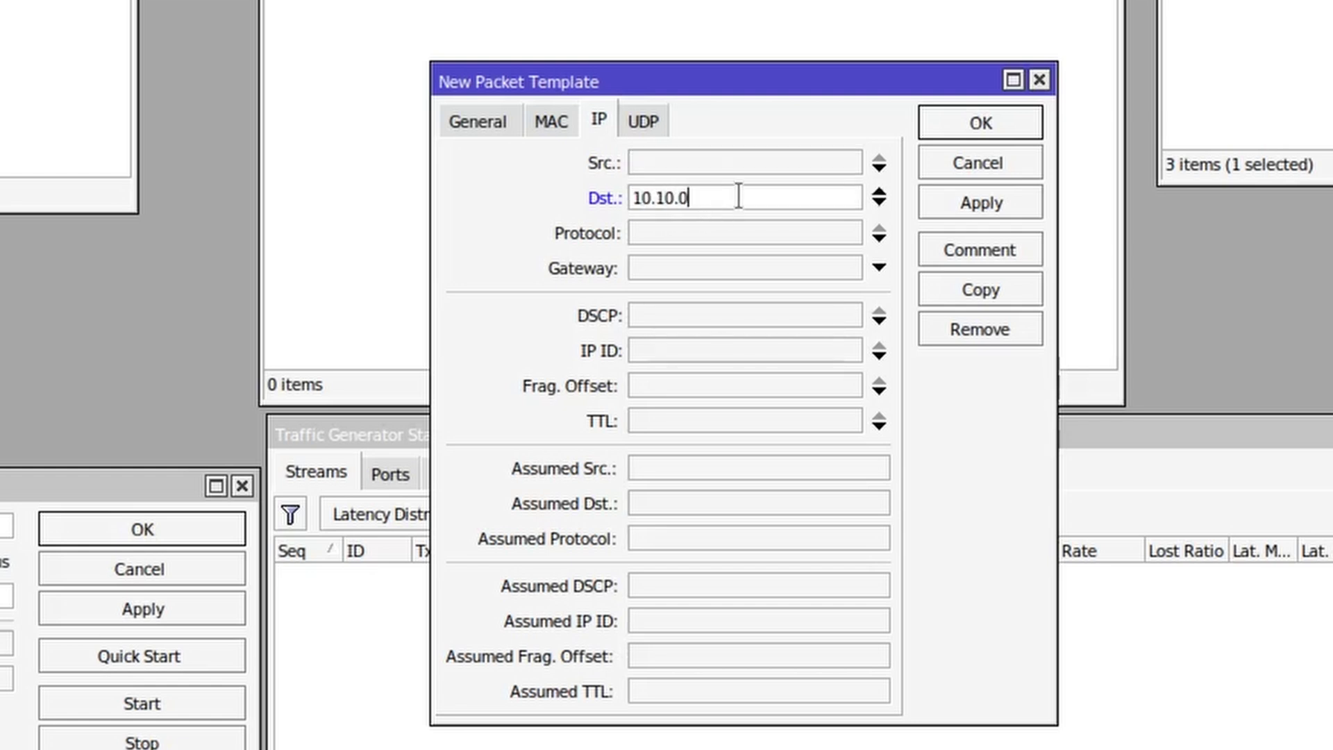
type(".1")
left_click(747, 277)
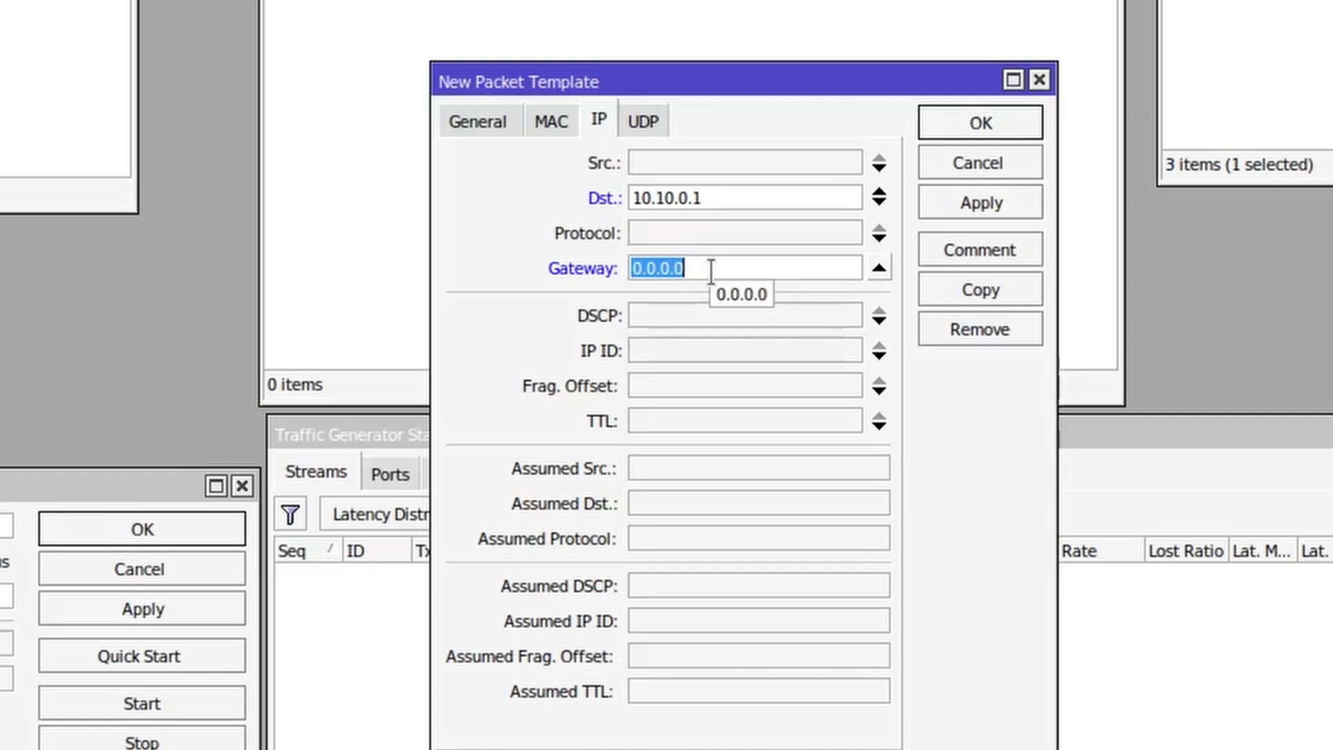
type("10.10")
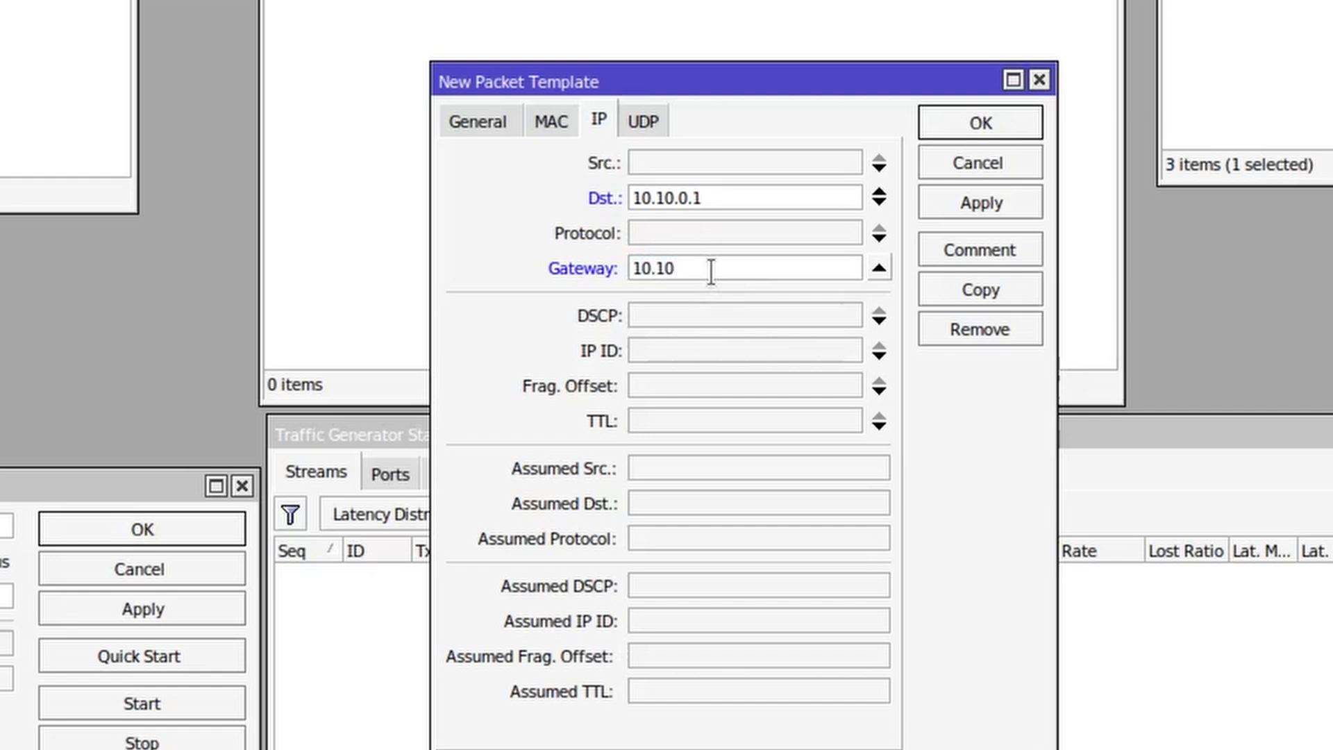
type(".0.2")
left_click(645, 122)
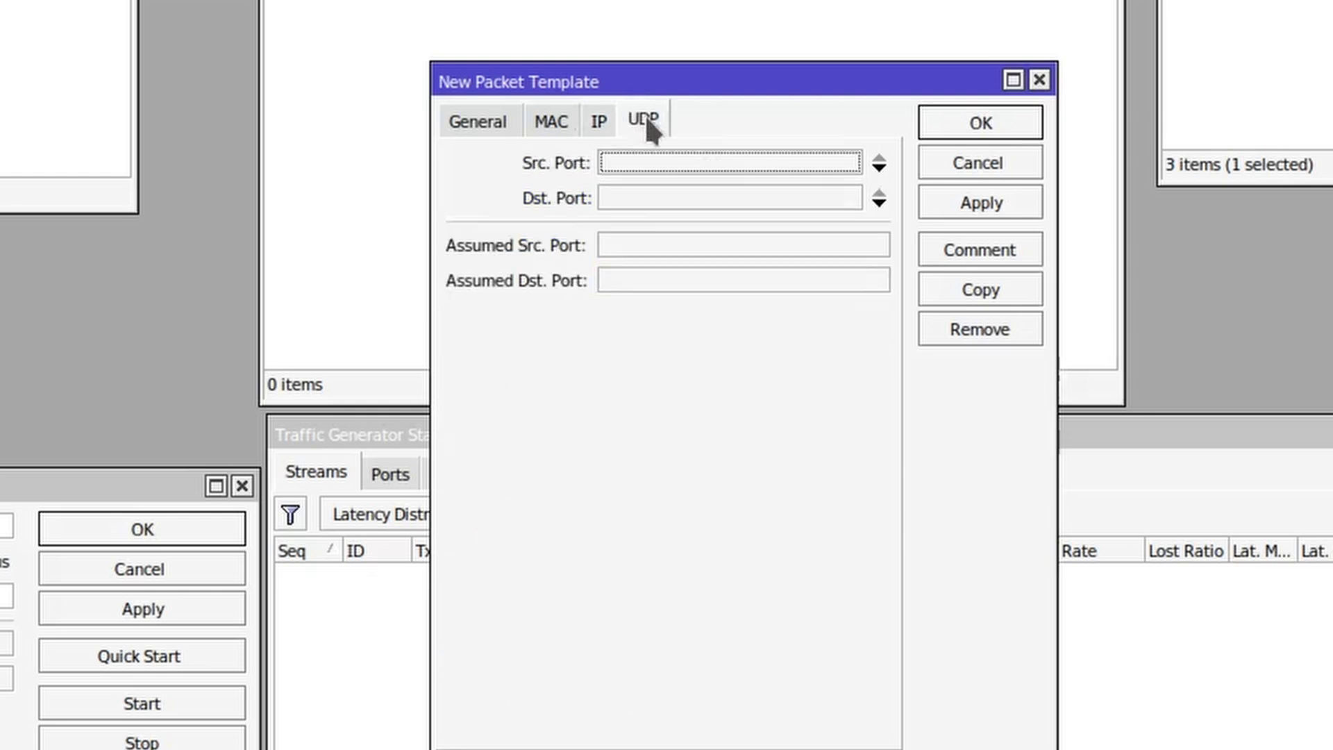
- Set UDP source ports 1000-2000 and destination ports 3000-4000, and save the template
left_click(665, 159)
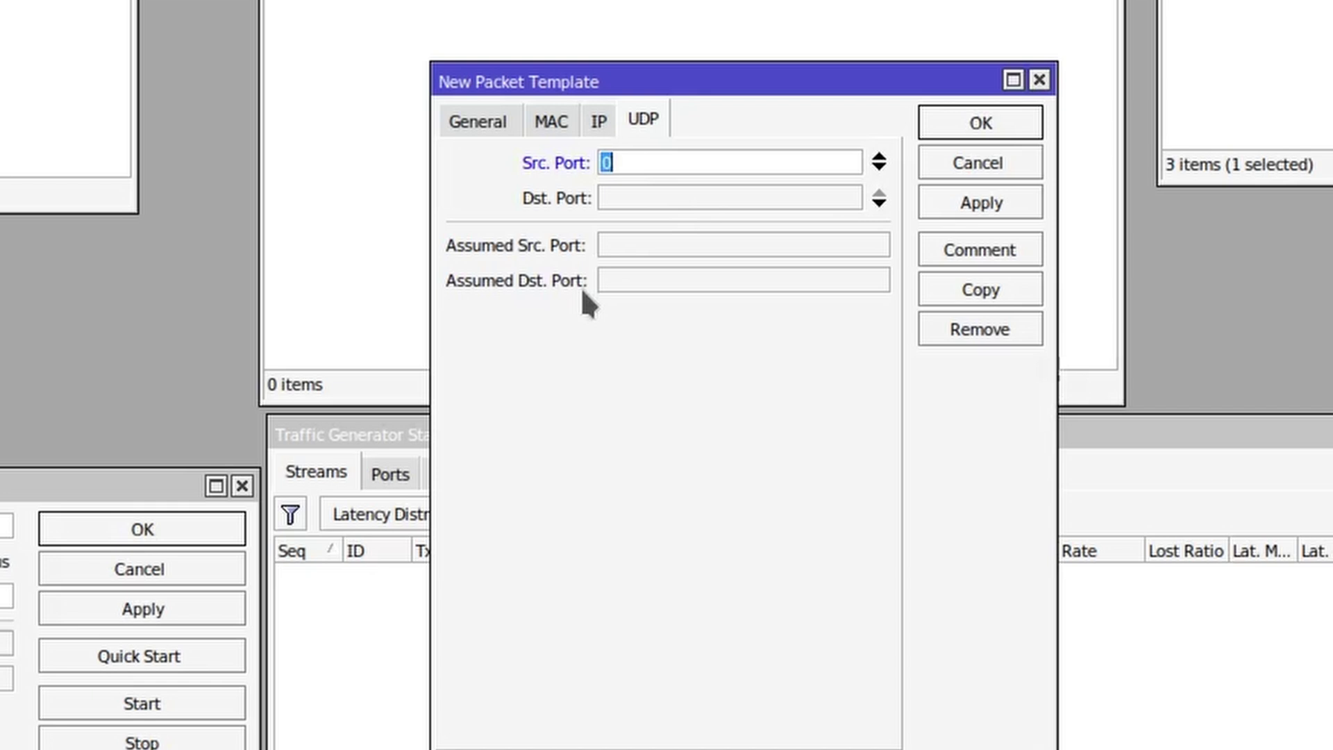
type("1000-200")
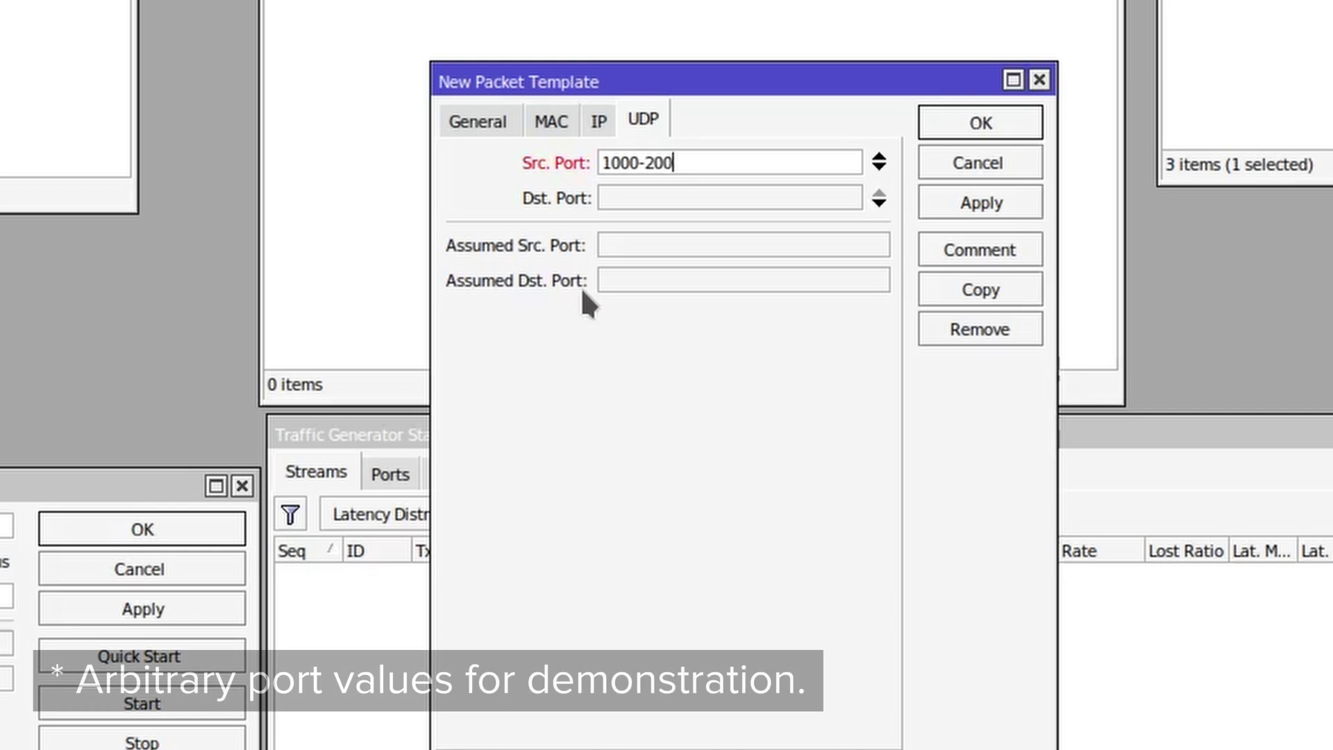
type("0")
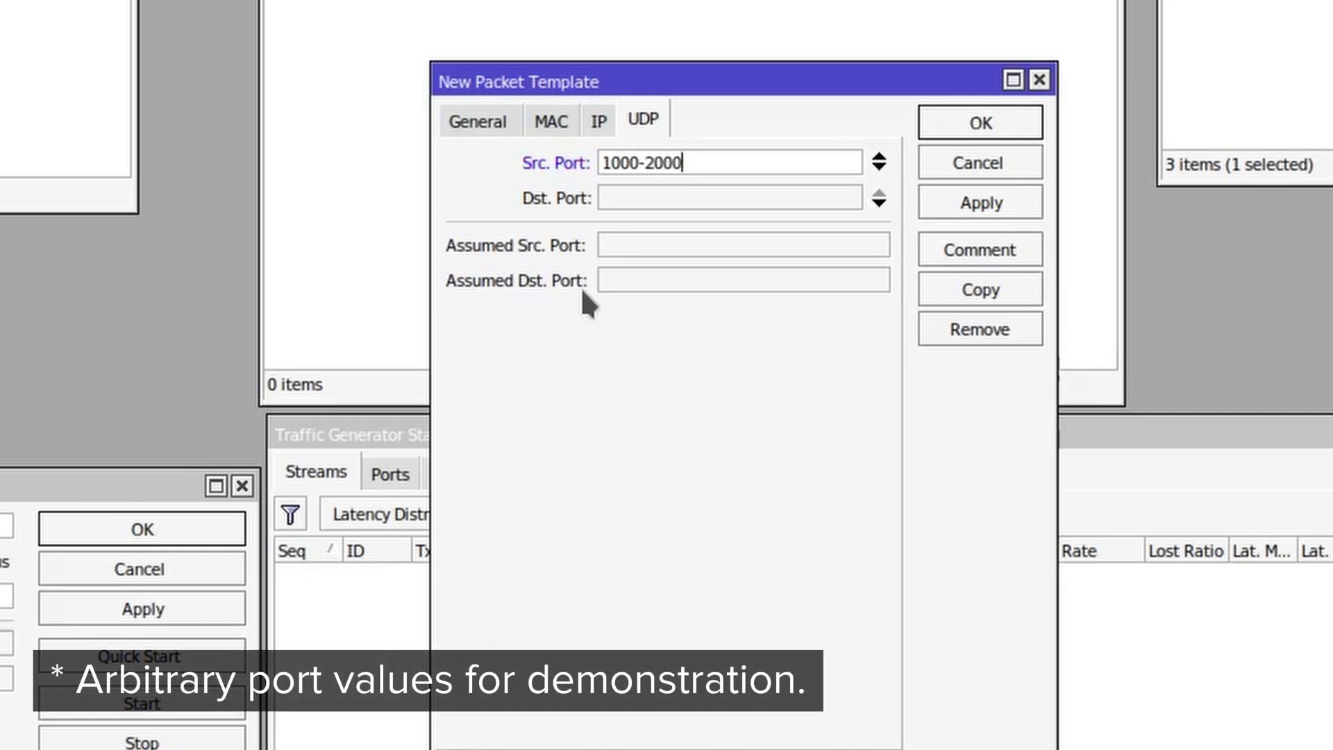
left_click(643, 203)
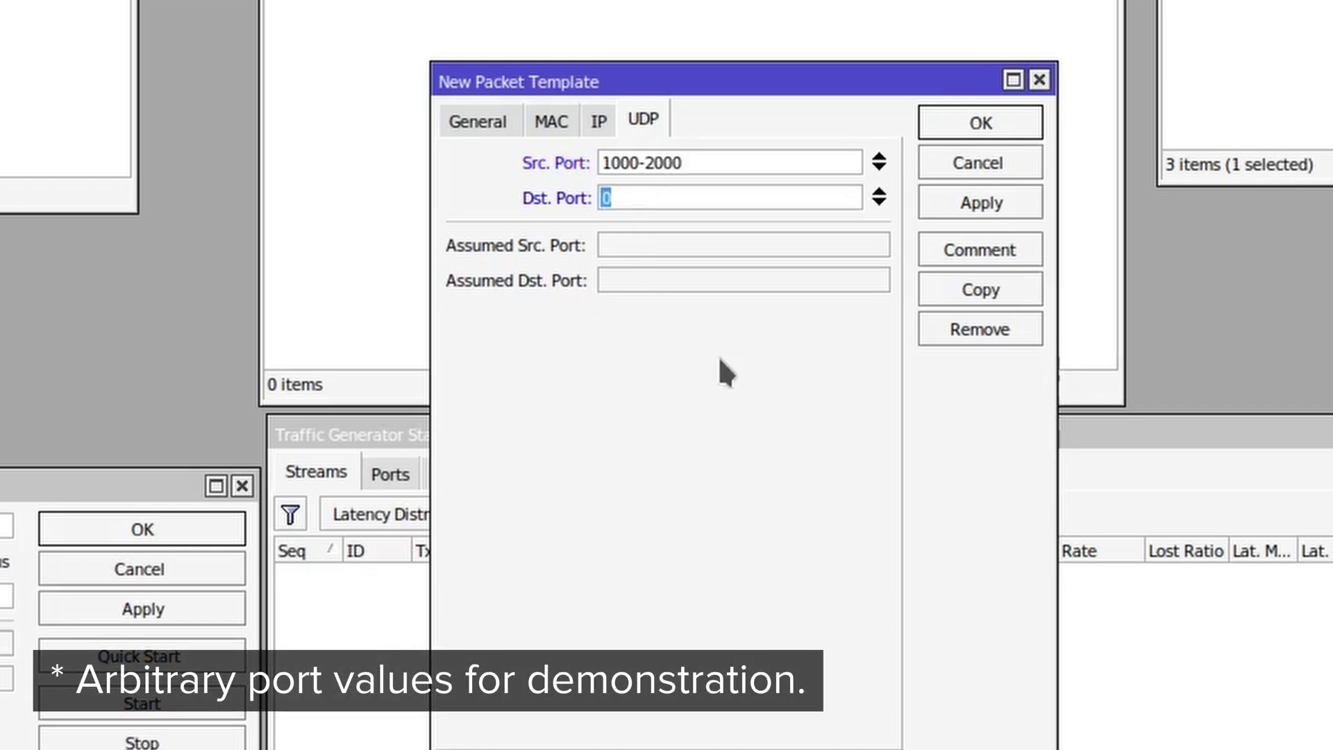
type("3000-4")
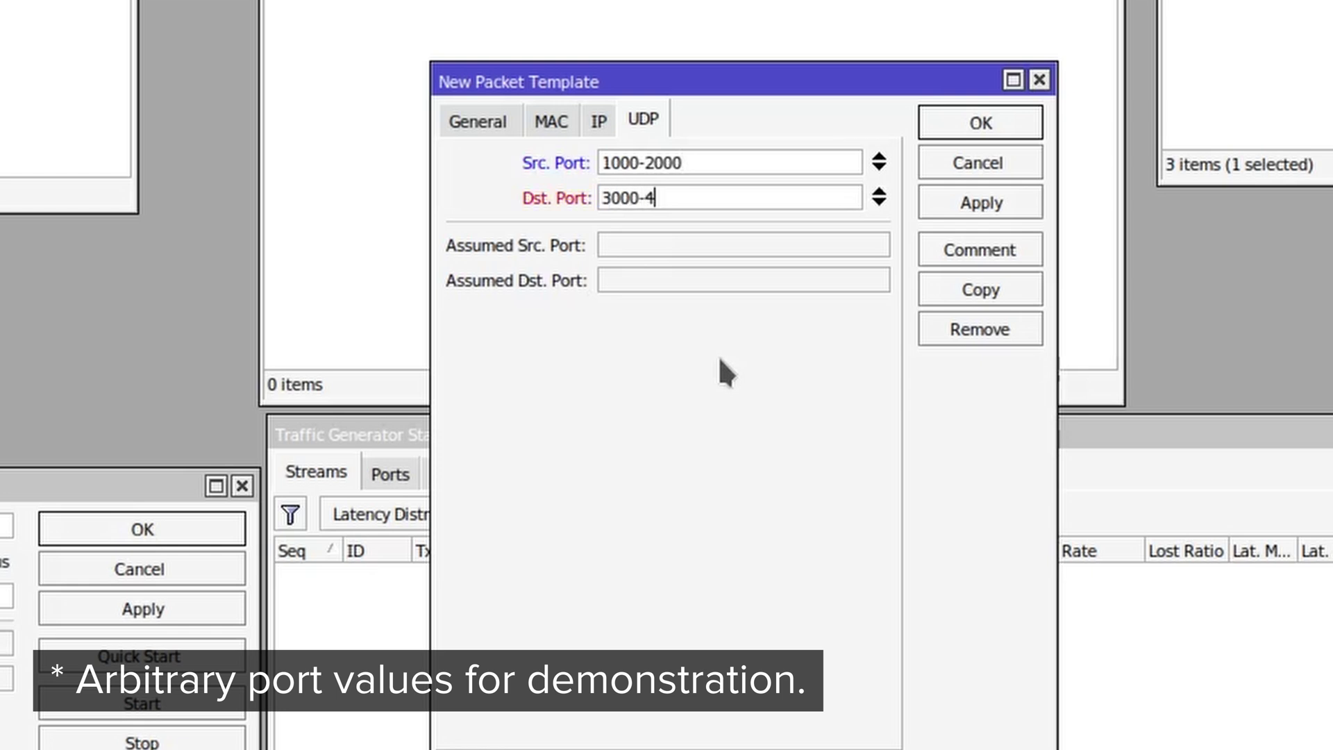
type("000")
left_click(990, 119)
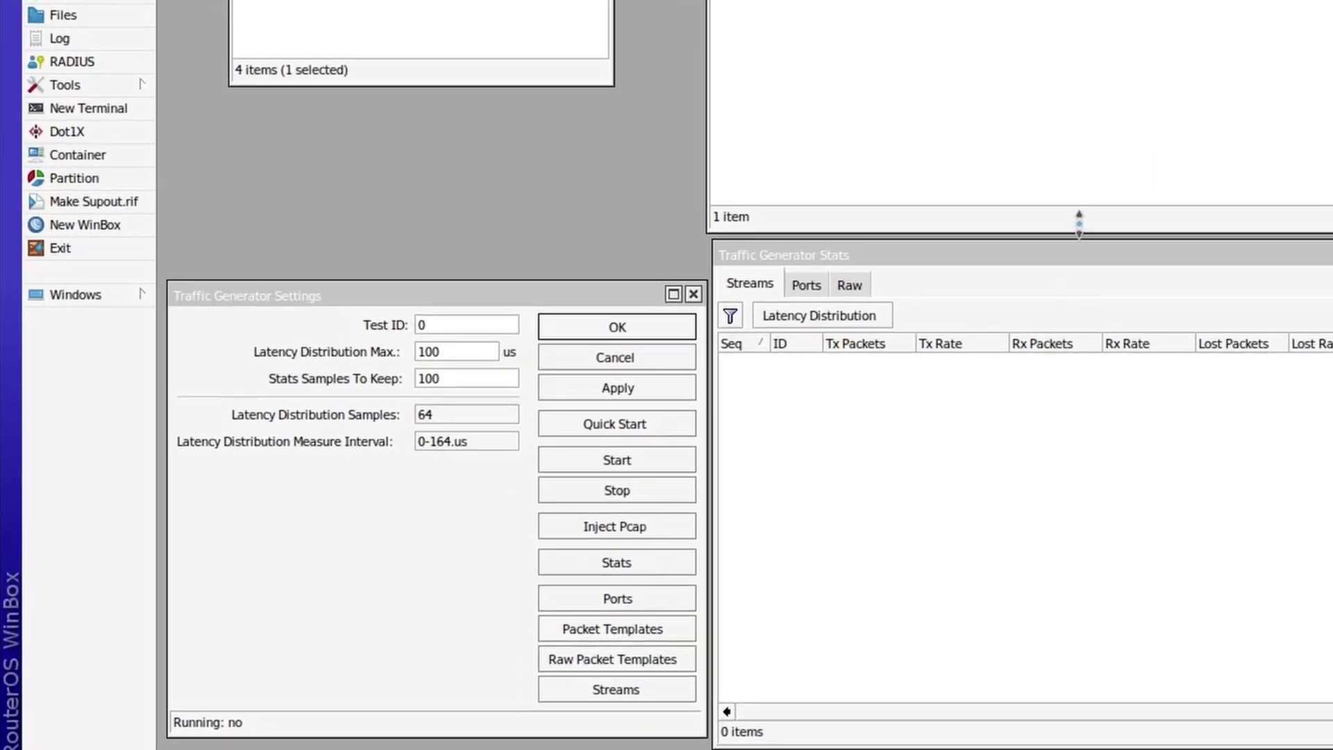
- Create stream str1 from packet-template1 with 512-byte packets at 5 Mbps
left_click(638, 689)
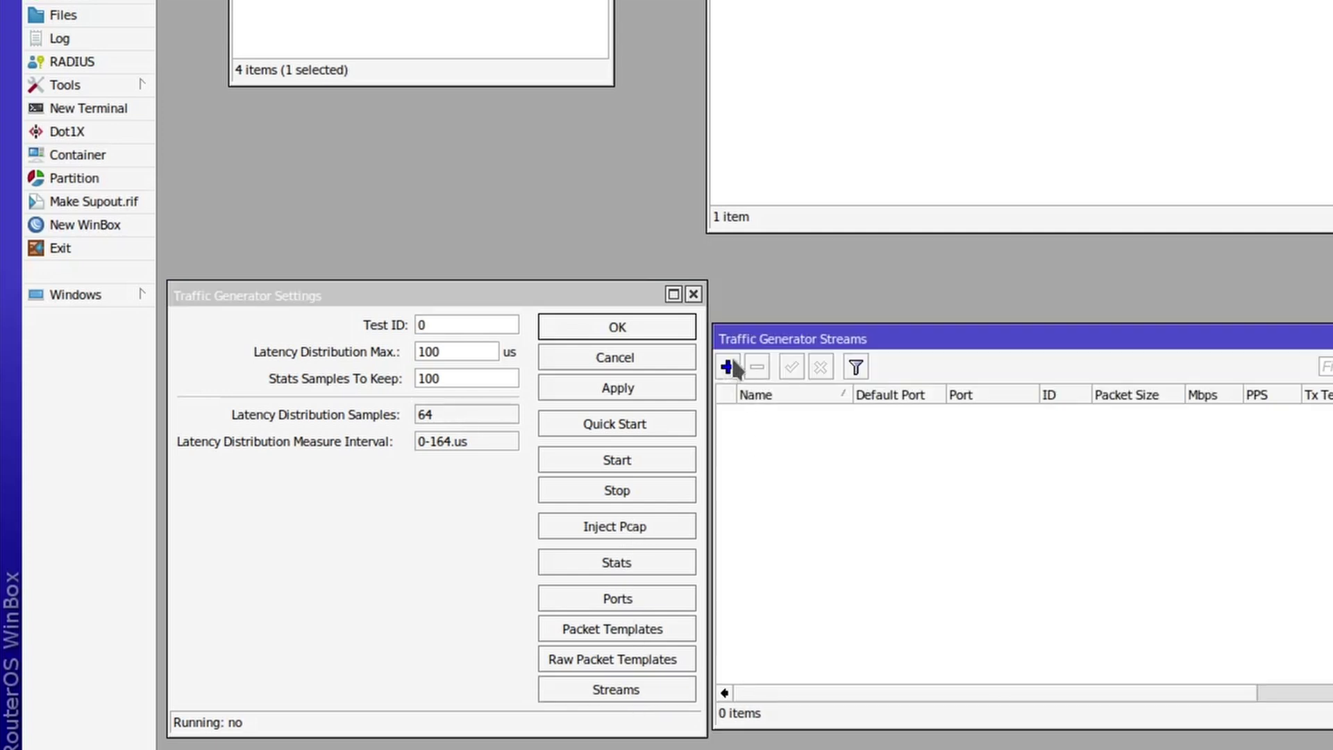
left_click(730, 367)
left_click_drag(1190, 96, 1083, 241)
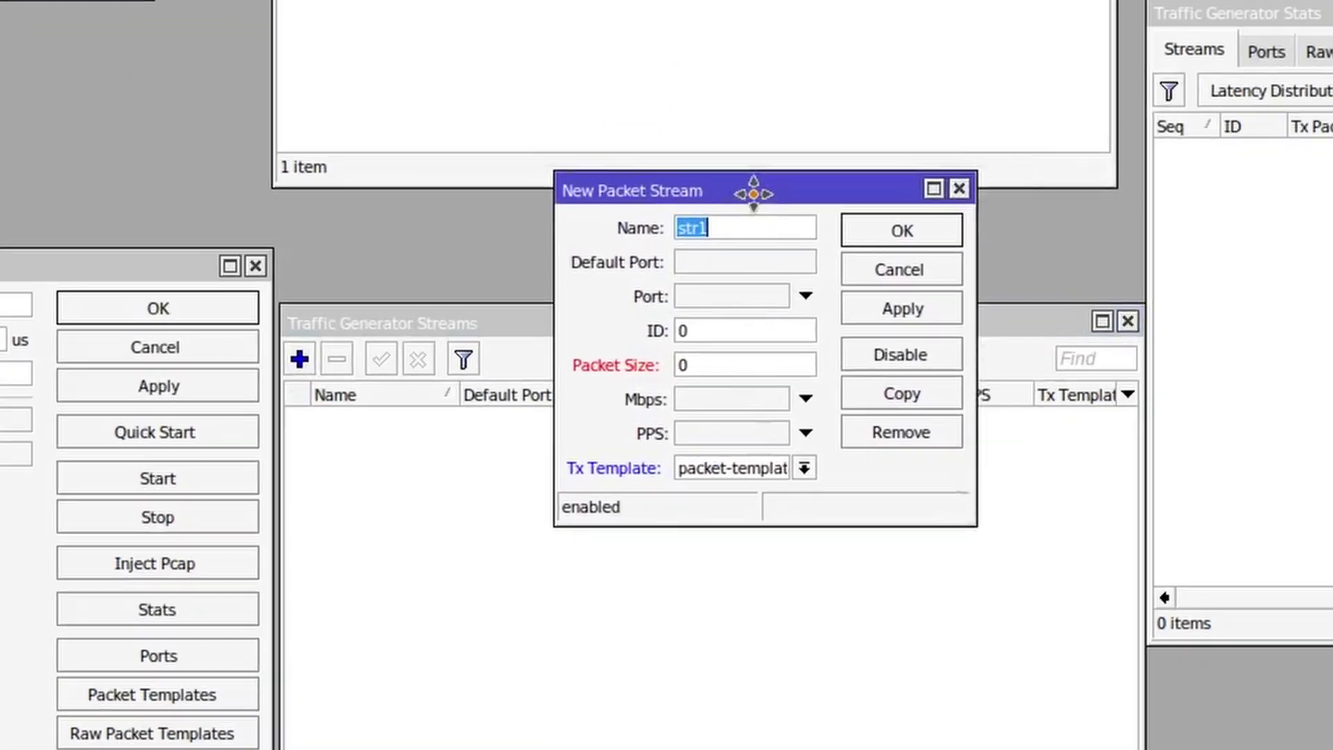
left_click_drag(685, 196, 684, 197)
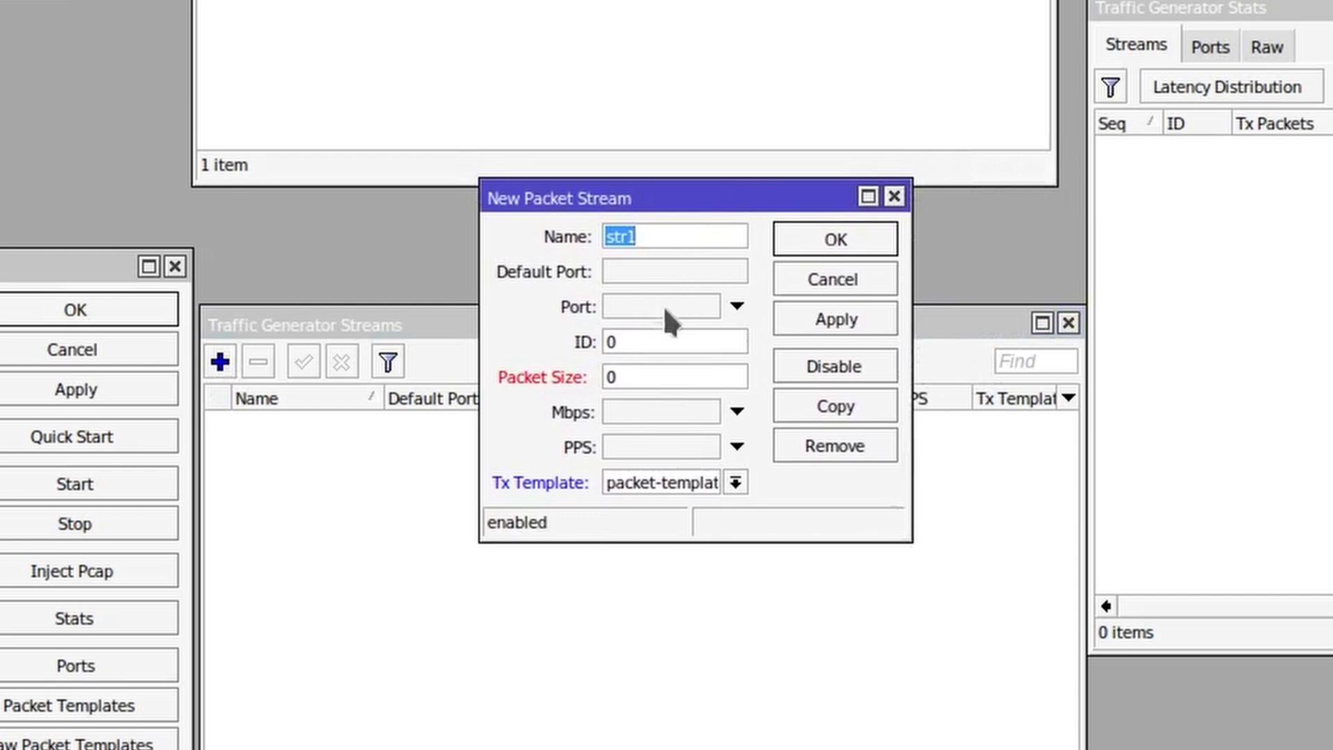
left_click(612, 377)
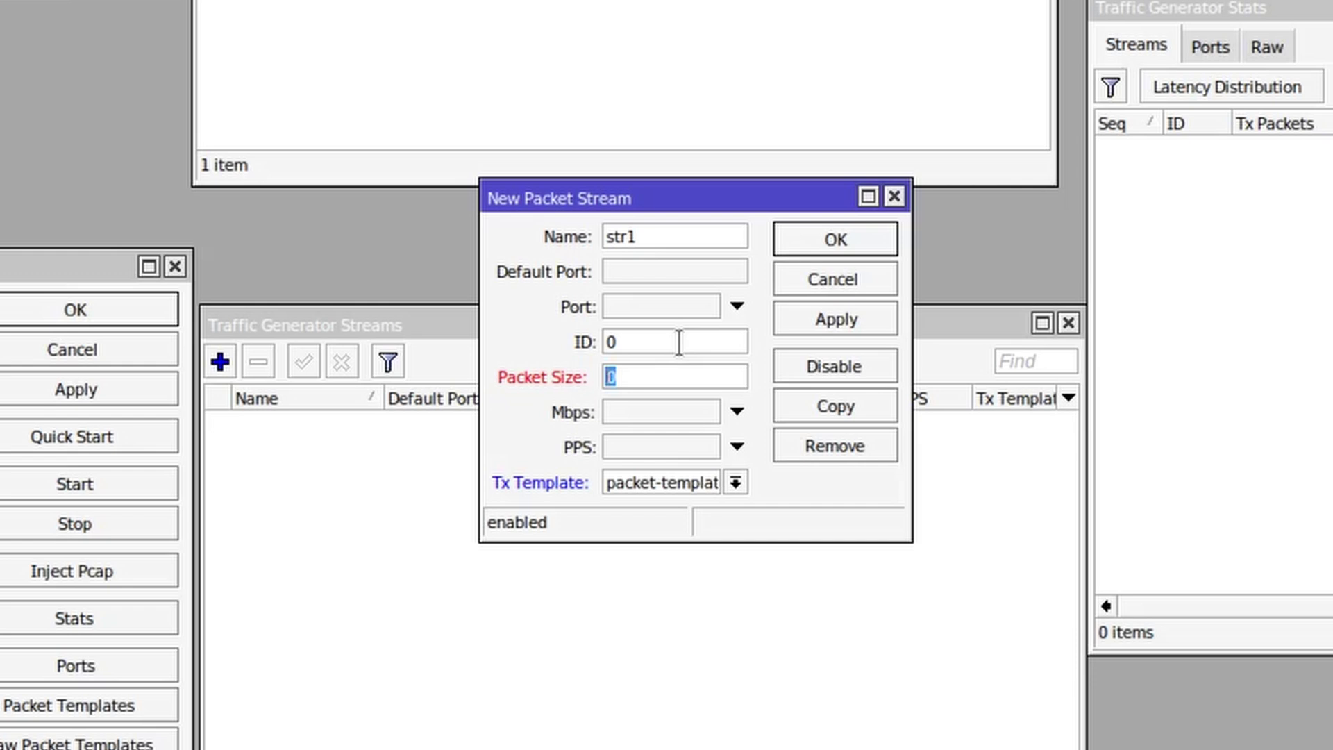
type("512")
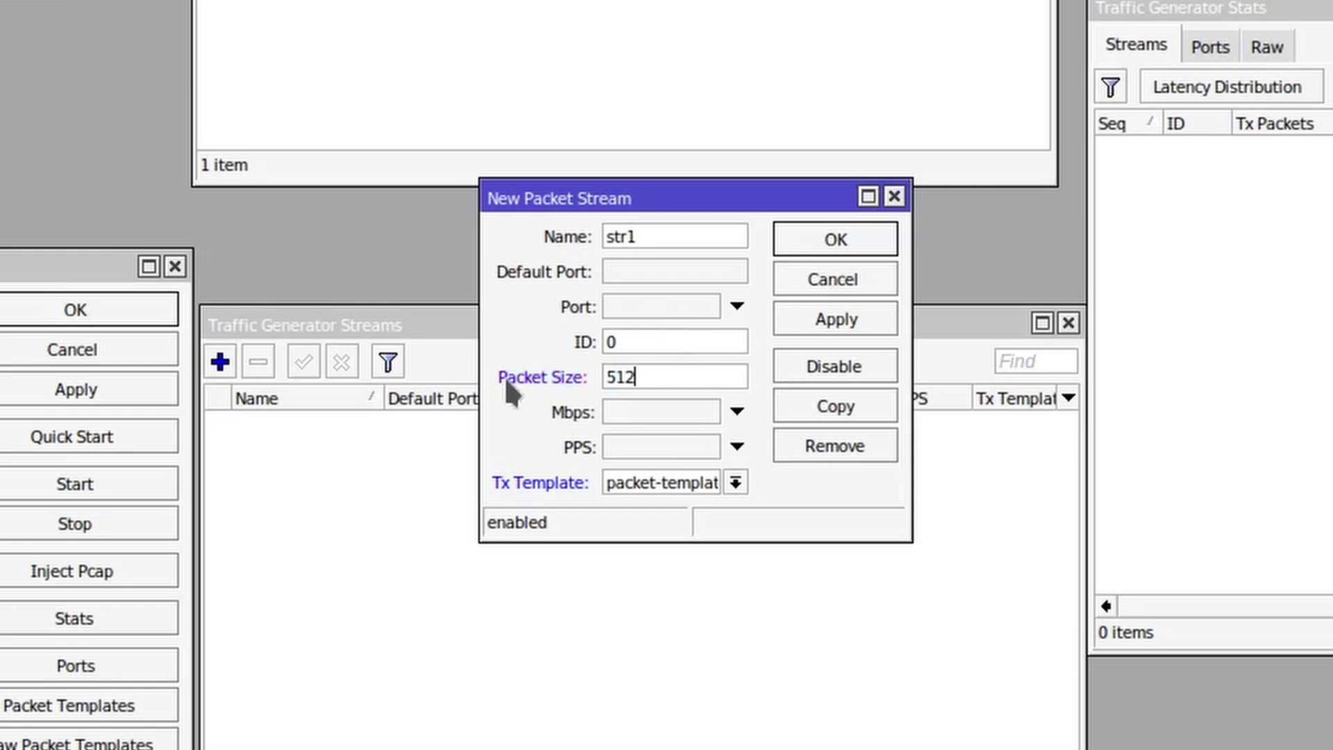
left_click(658, 413)
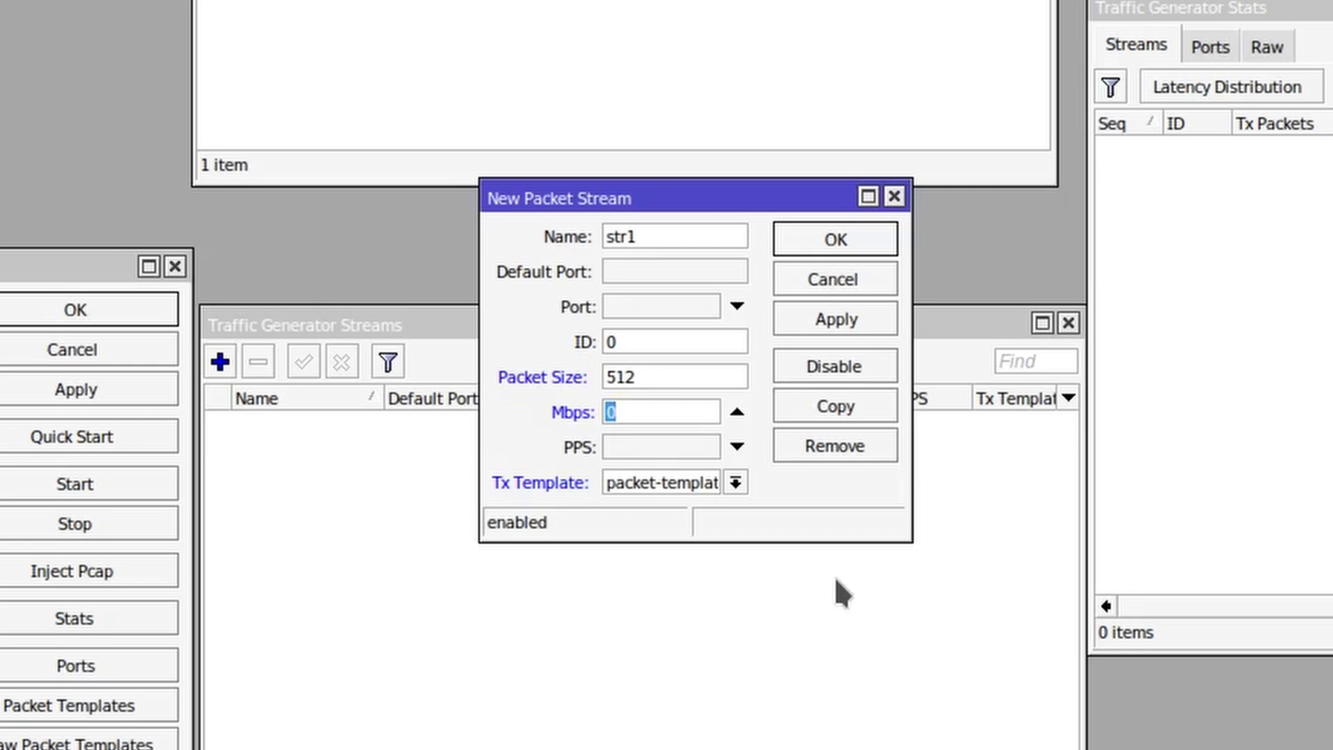
type("5")
left_click(693, 479)
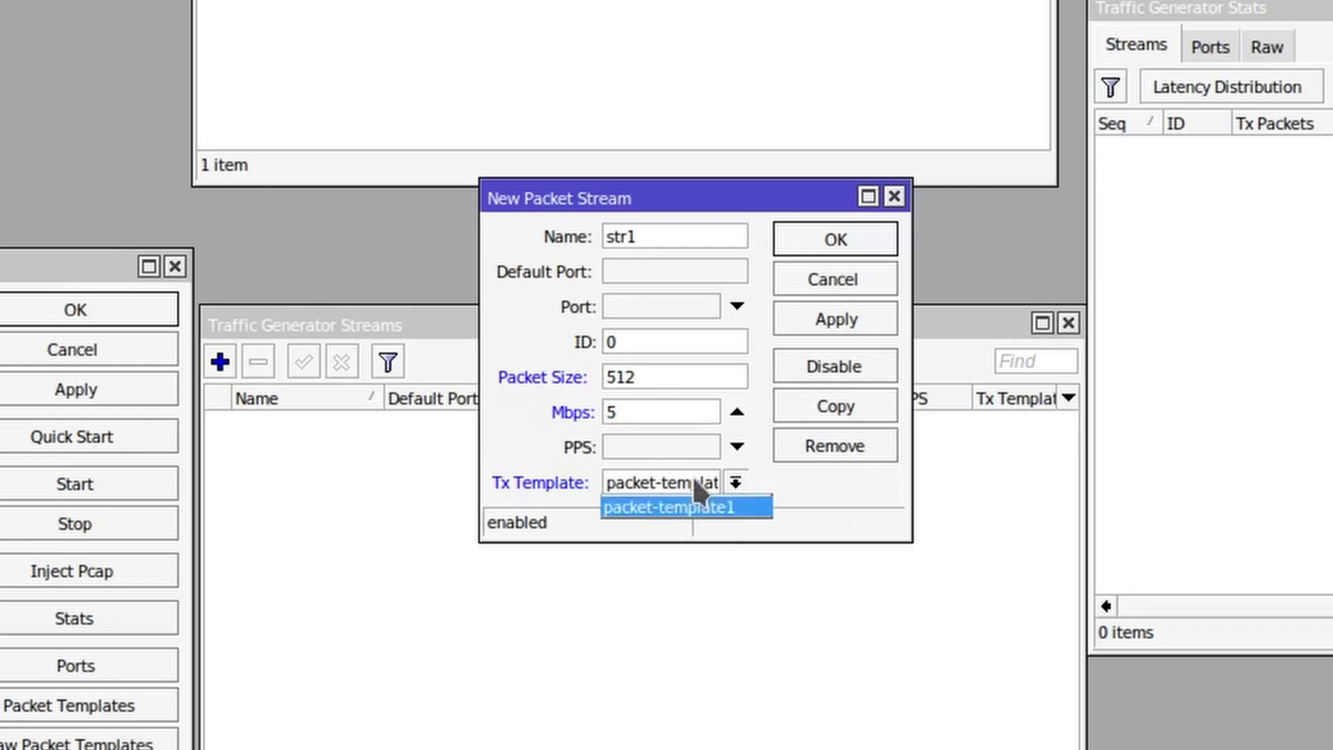
left_click(819, 498)
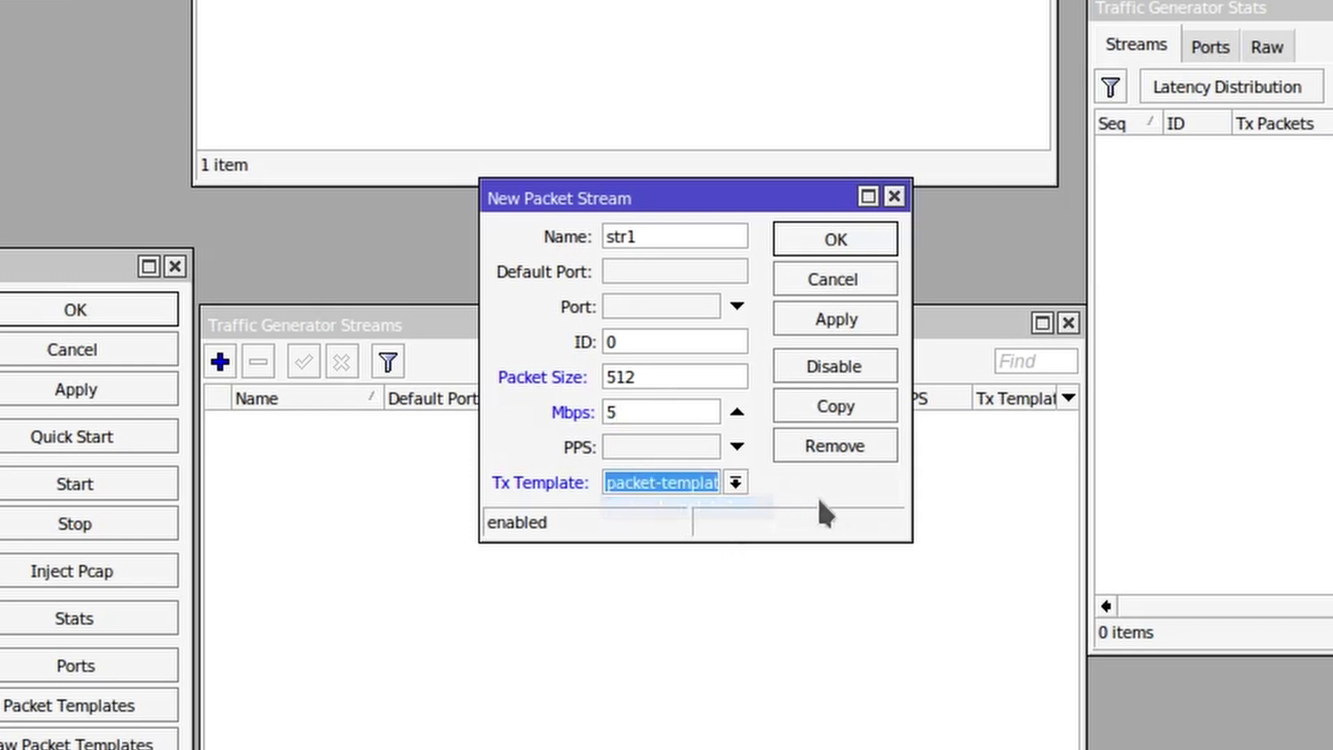
left_click(838, 240)
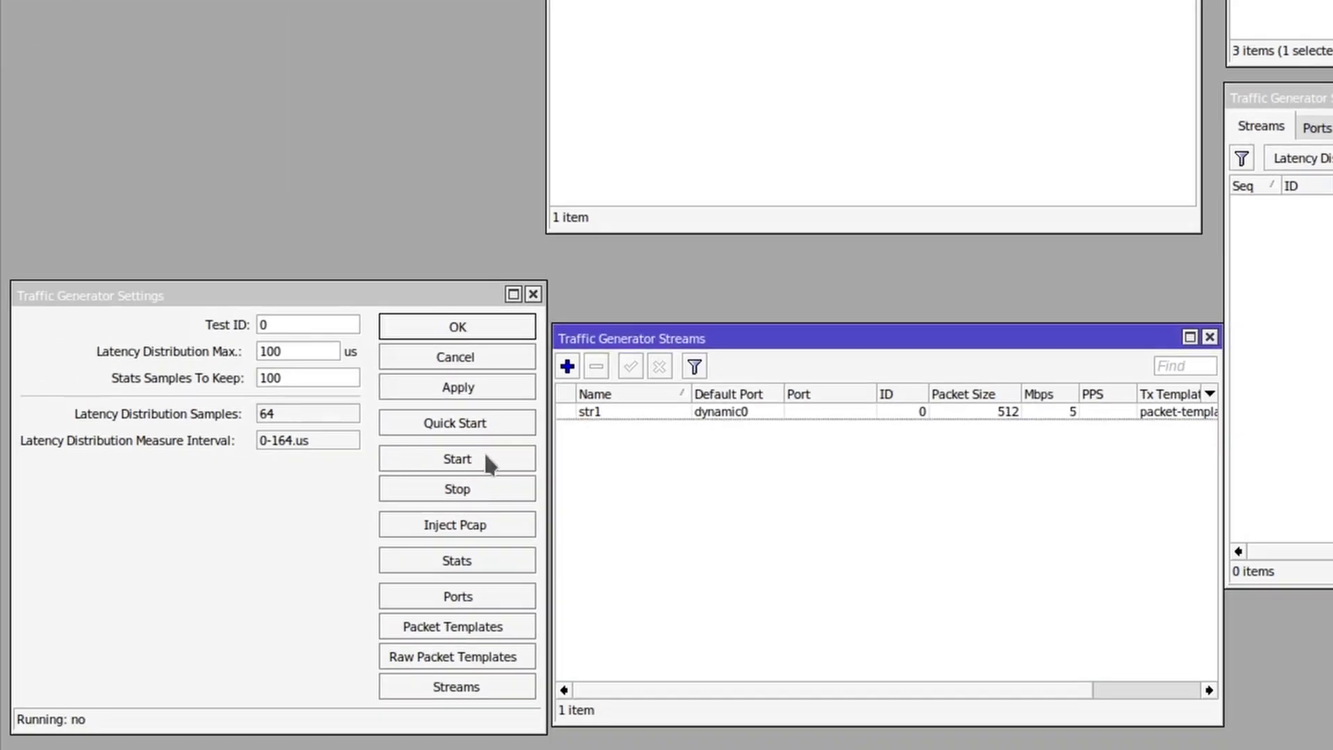
- Start the traffic generator and confirm ether5 carries about 5 Mbps
left_click(486, 458)
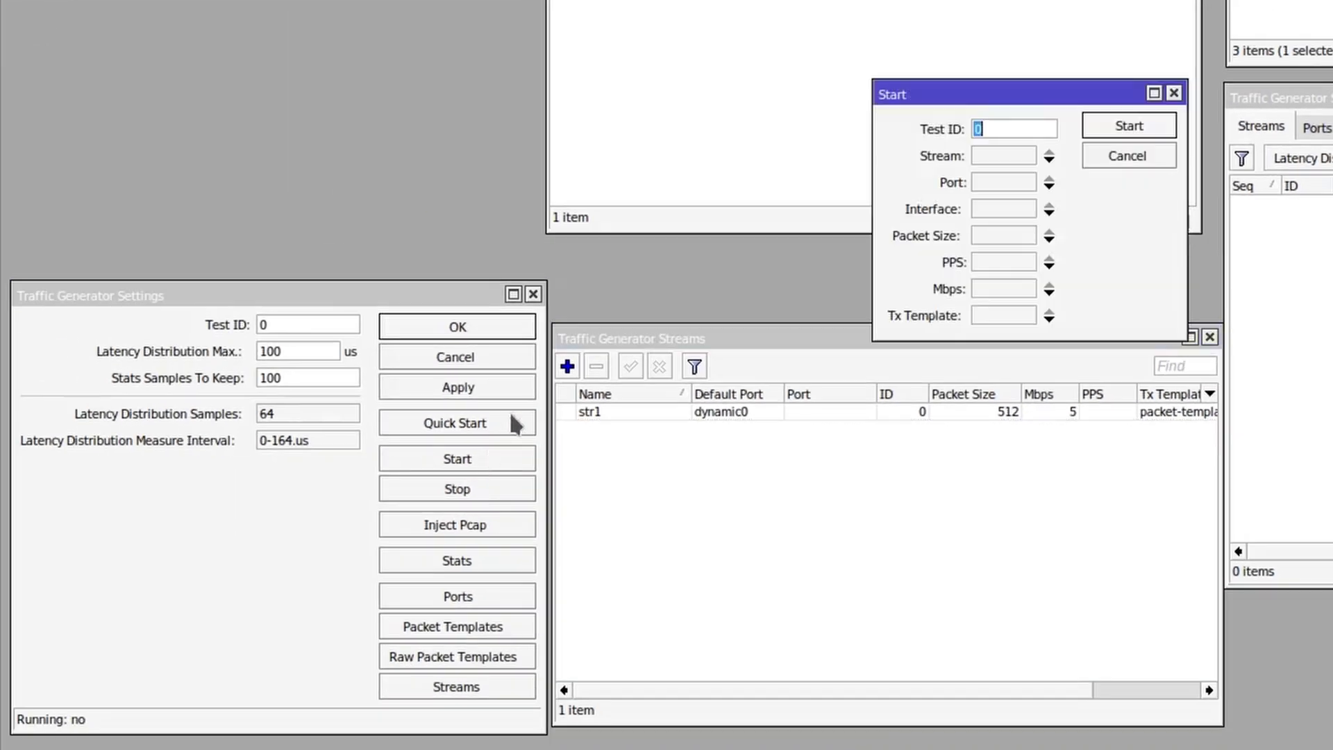
left_click(1143, 135)
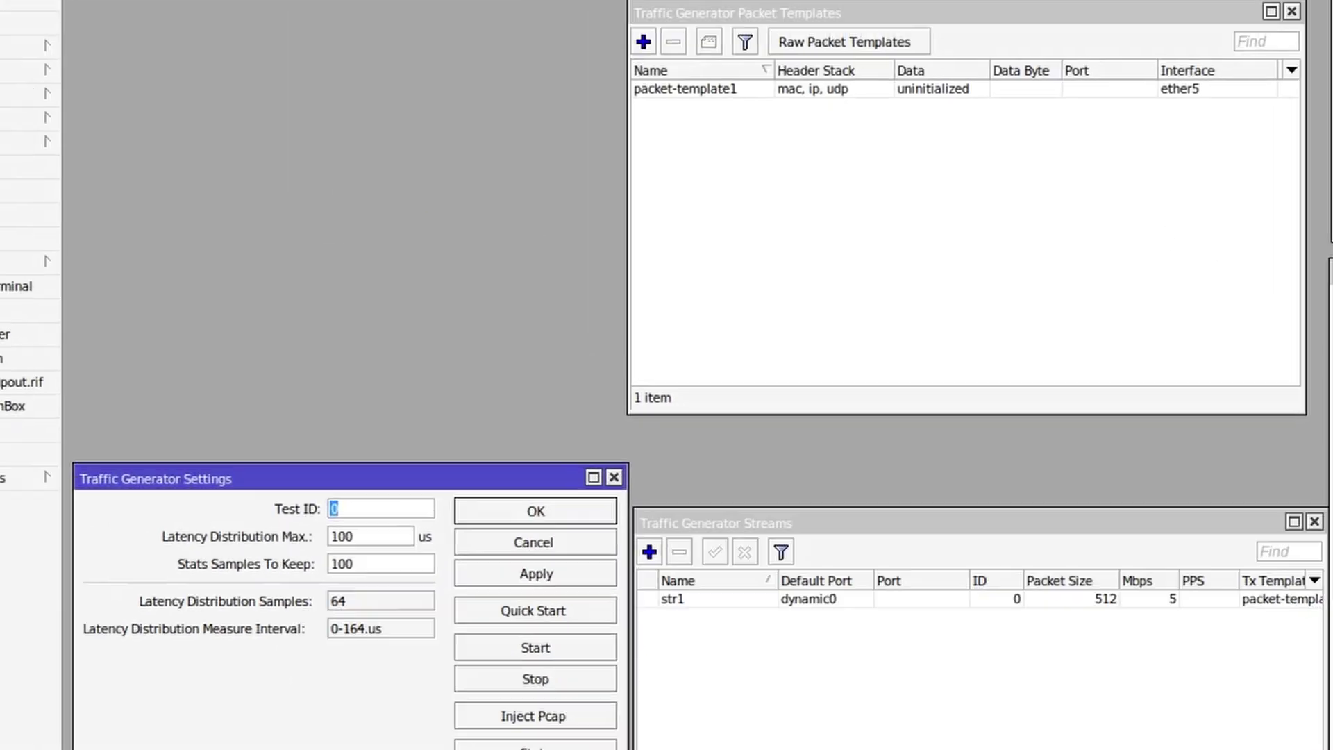
left_click(85, 159)
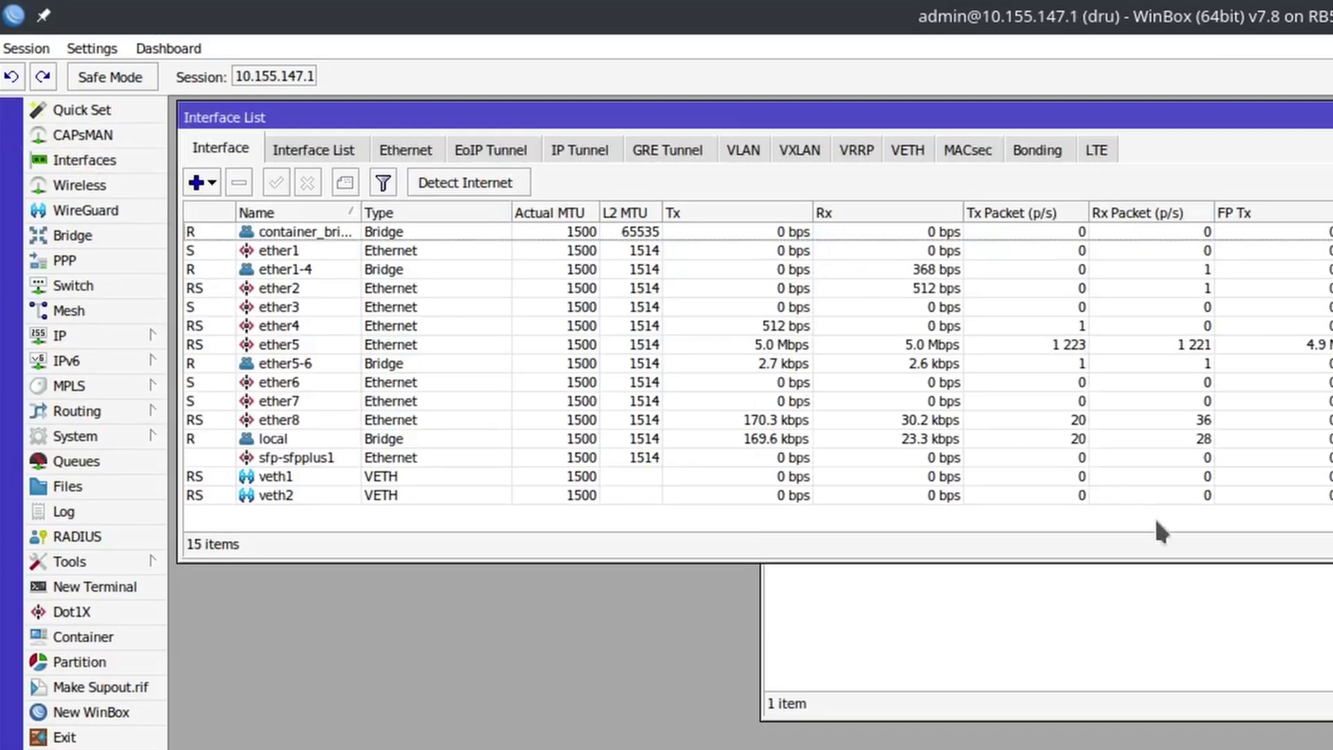
left_click(801, 346)
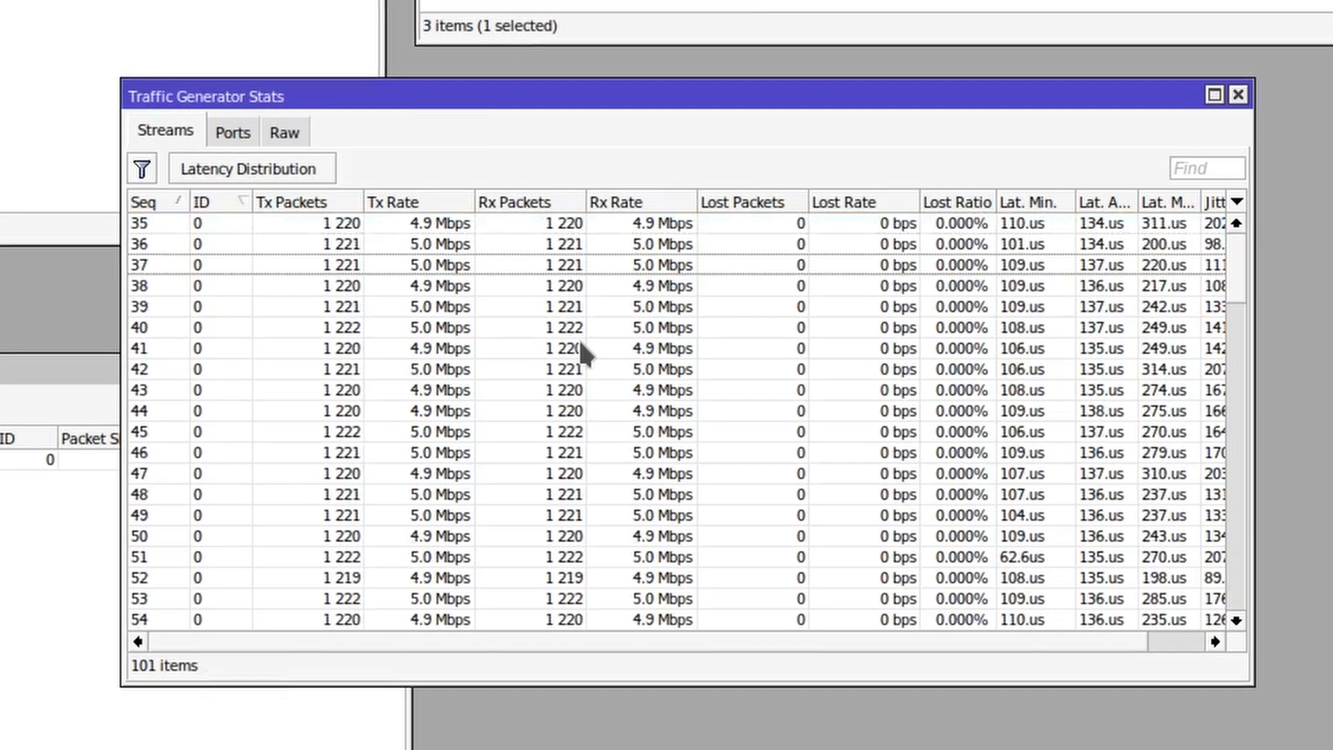
- Scroll through the 5 Mbps stream samples in the Streams tab, inspecting rows 49 and 59
scroll(538, 332, "down", 1)
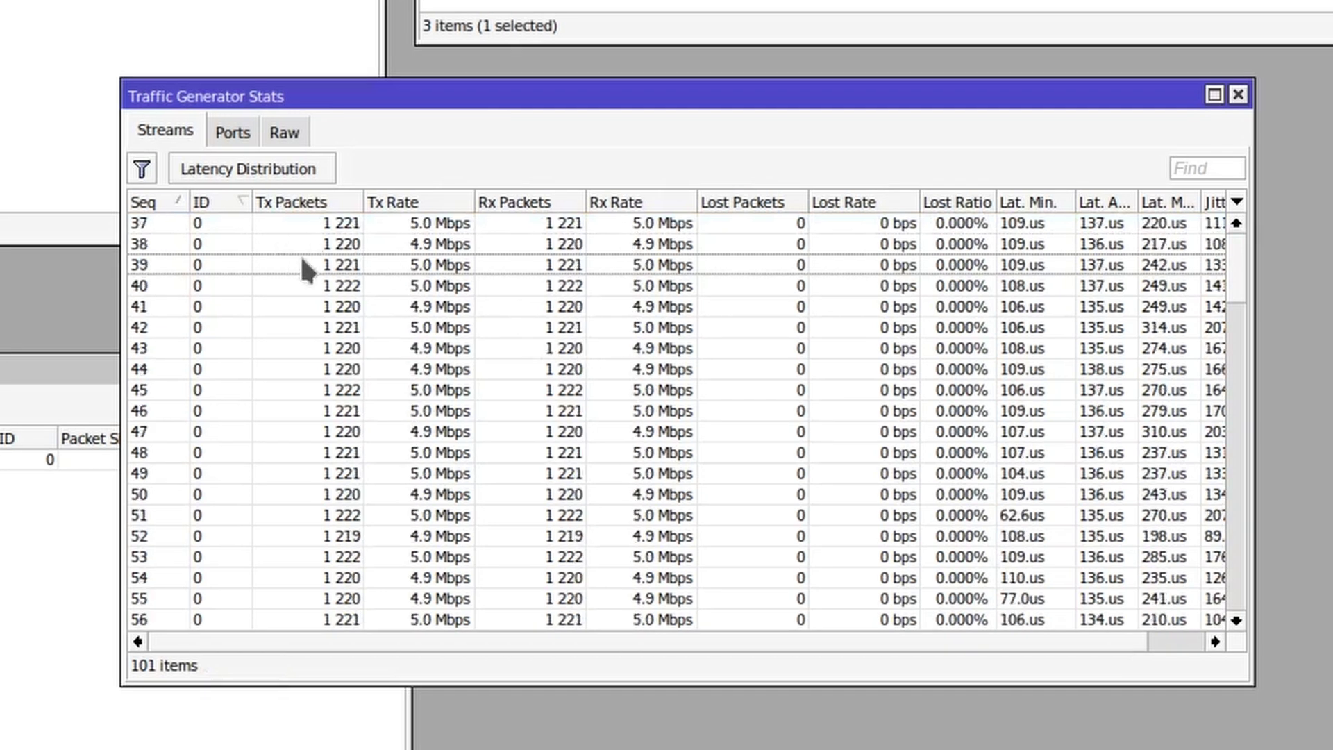
scroll(327, 274, "down", 1)
scroll(396, 279, "down", 1)
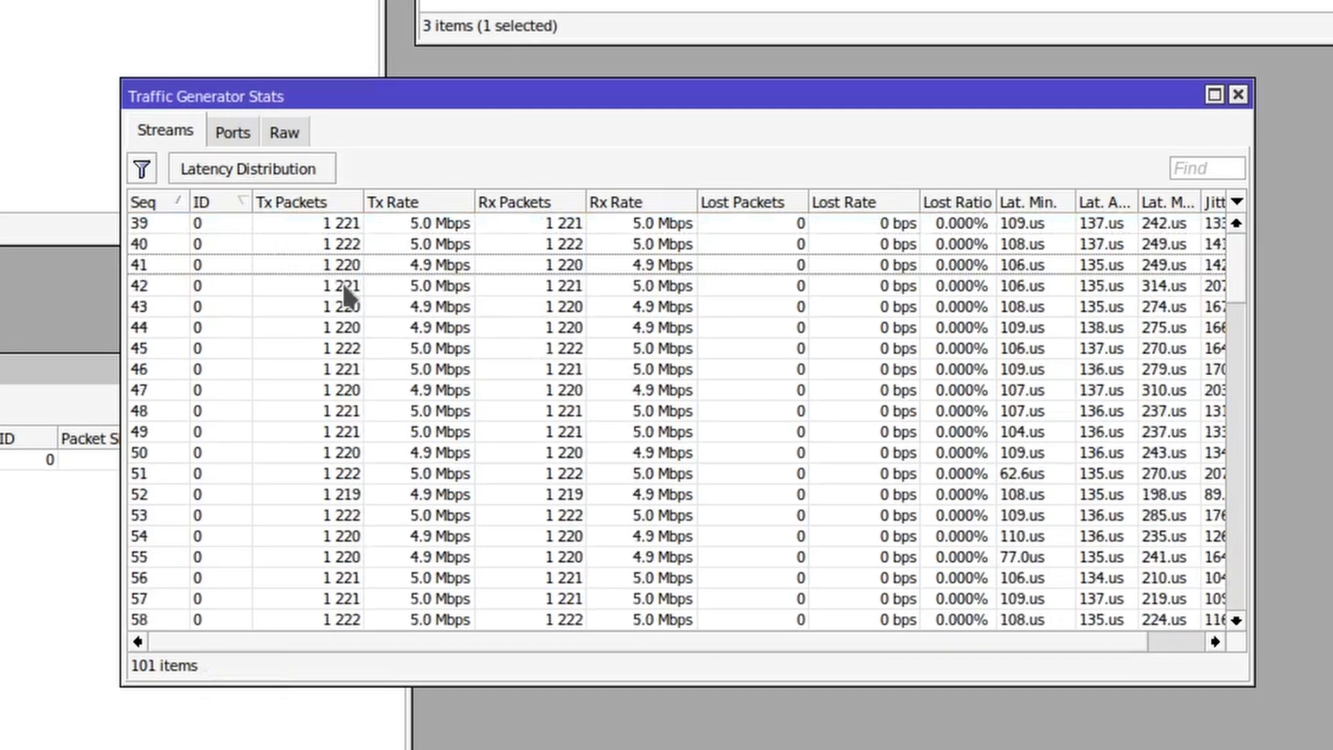
scroll(417, 284, "down", 1)
scroll(550, 298, "down", 1)
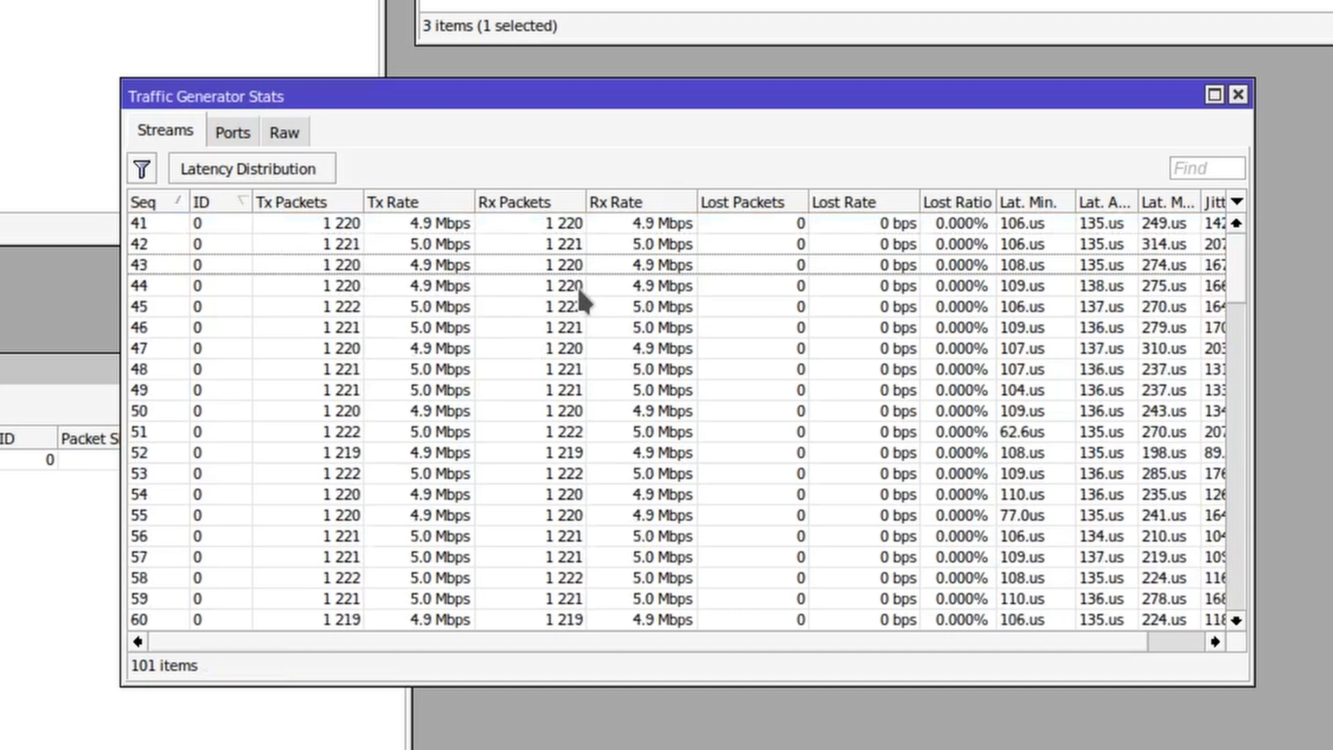
scroll(624, 291, "down", 1)
scroll(670, 283, "down", 1)
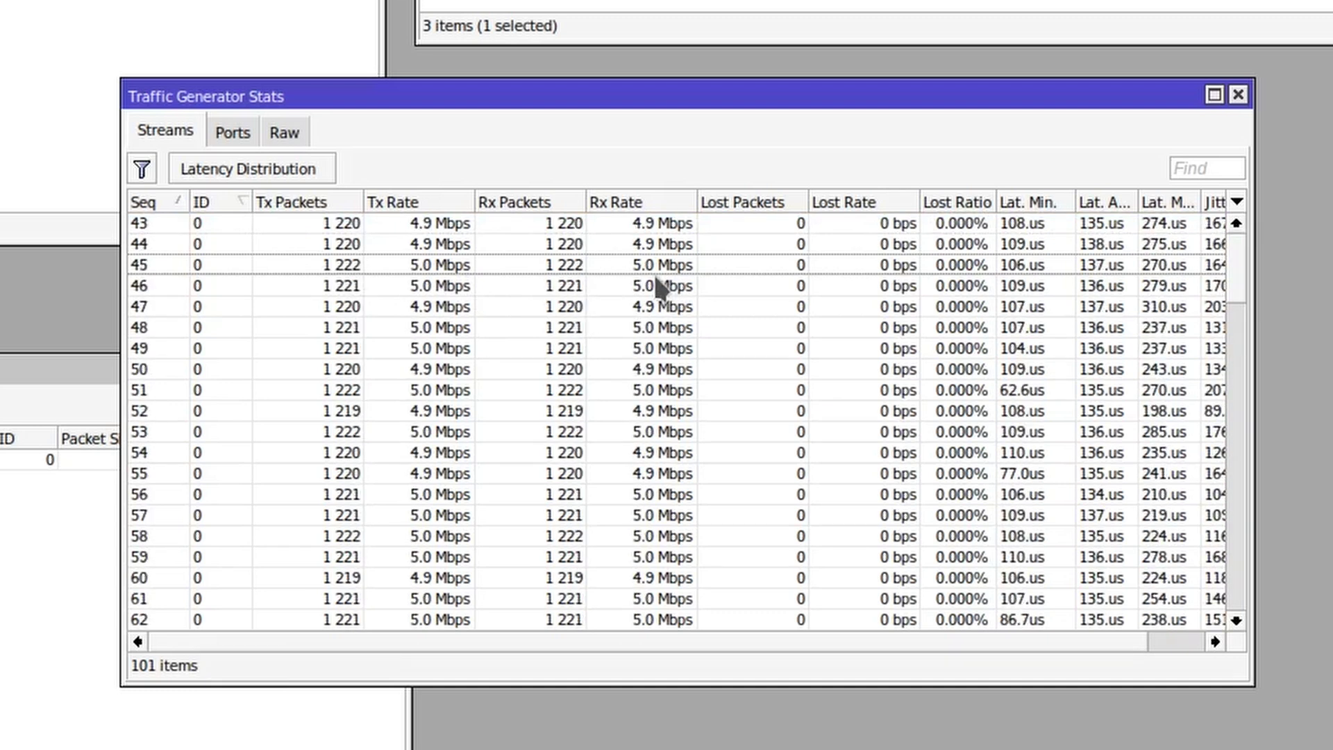
scroll(666, 279, "down", 1)
scroll(813, 297, "down", 1)
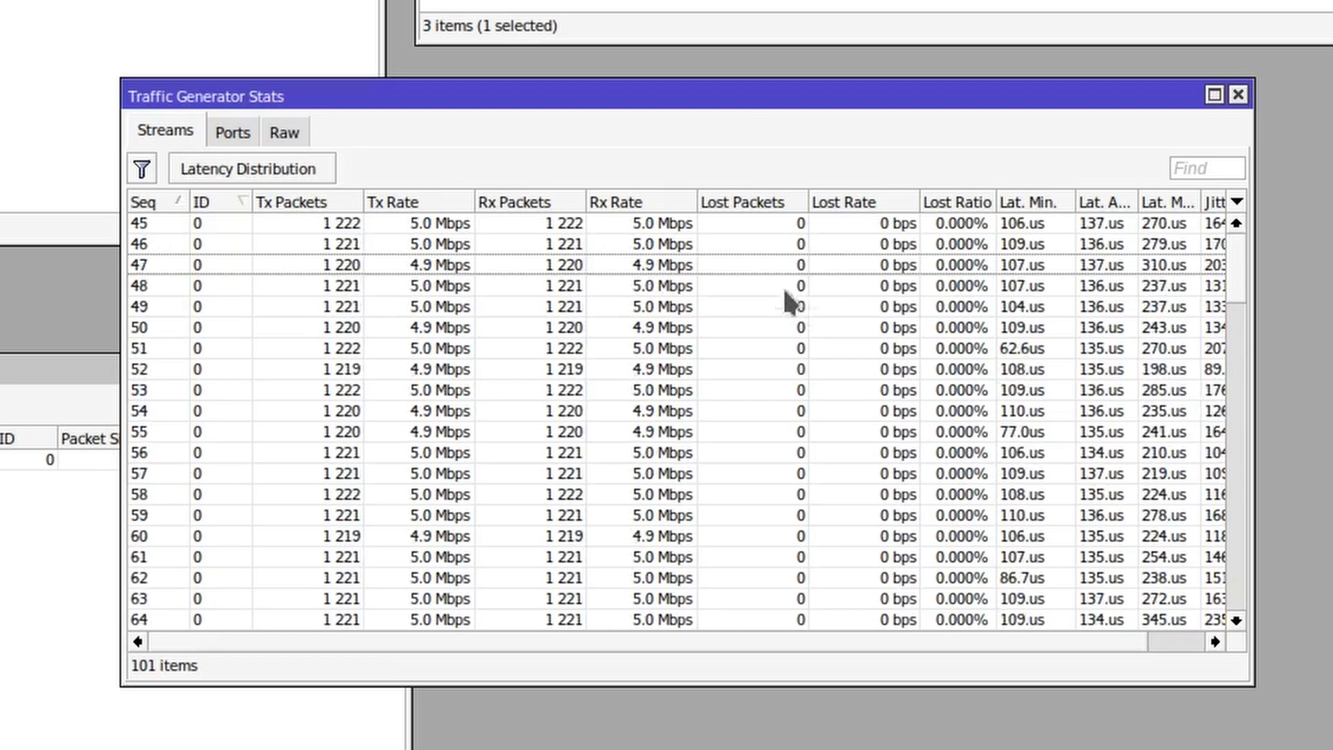
scroll(790, 292, "down", 1)
scroll(795, 263, "down", 1)
left_click(795, 264)
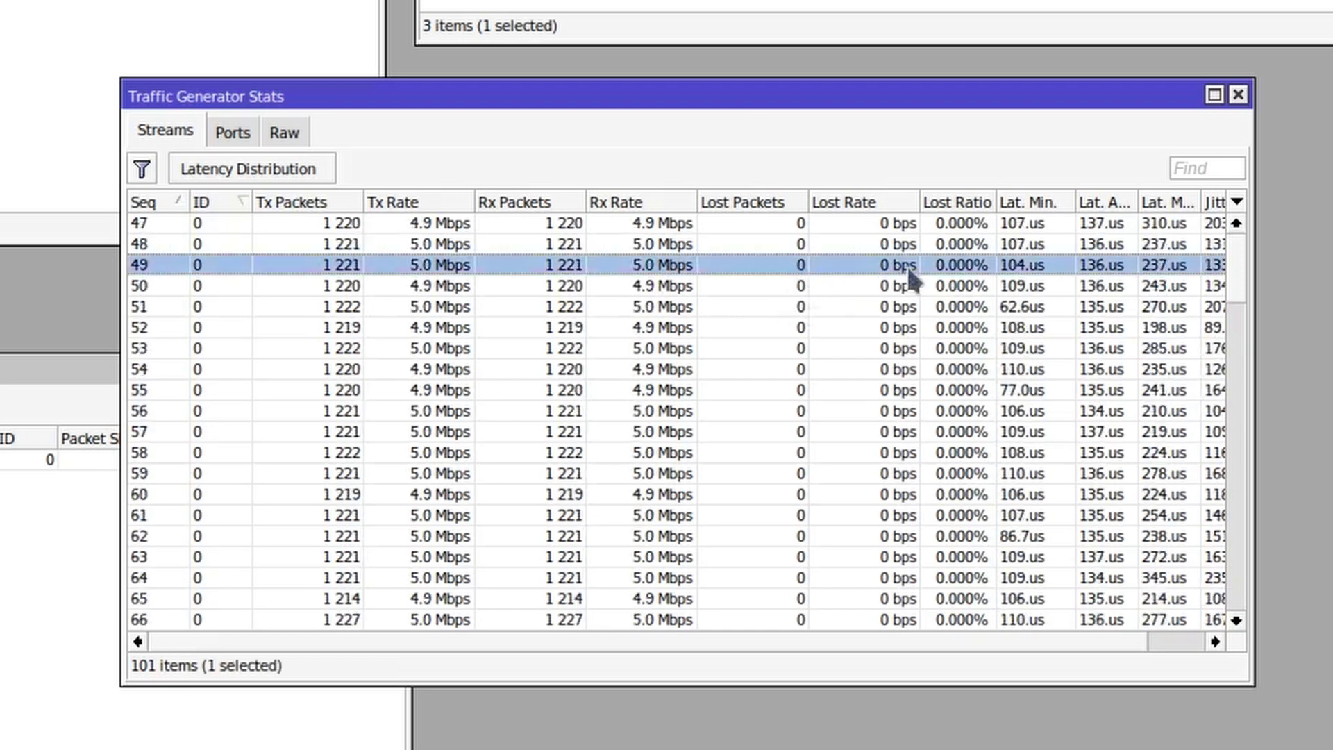
scroll(924, 275, "down", 1)
scroll(986, 267, "down", 1)
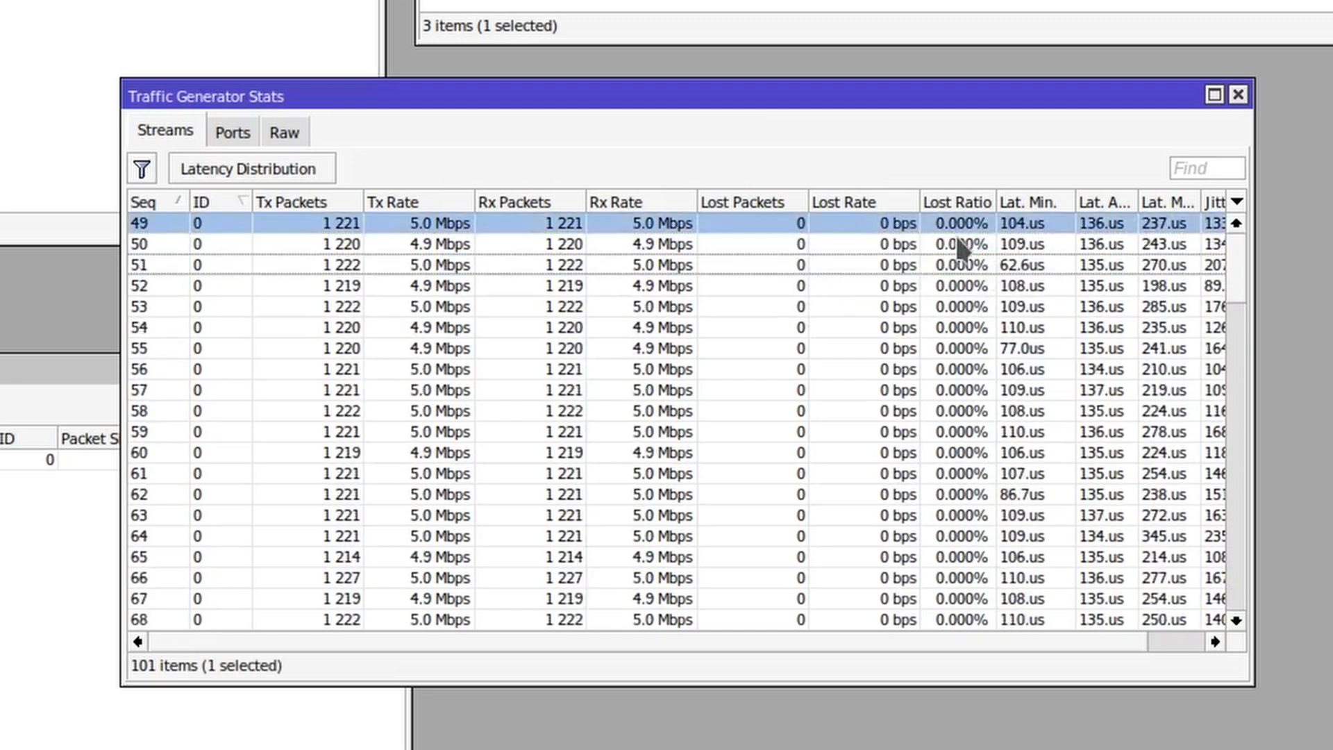
scroll(972, 248, "down", 1)
scroll(1038, 236, "down", 1)
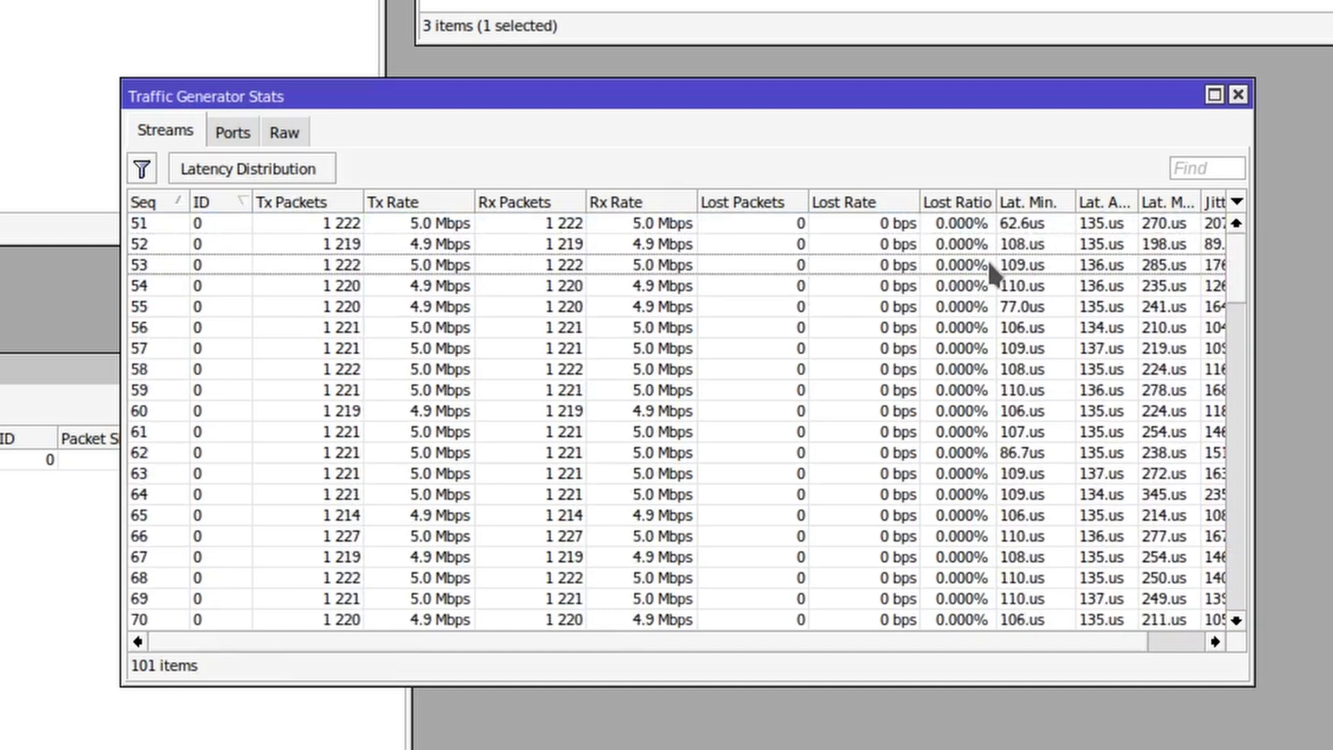
scroll(988, 259, "down", 1)
scroll(988, 260, "down", 1)
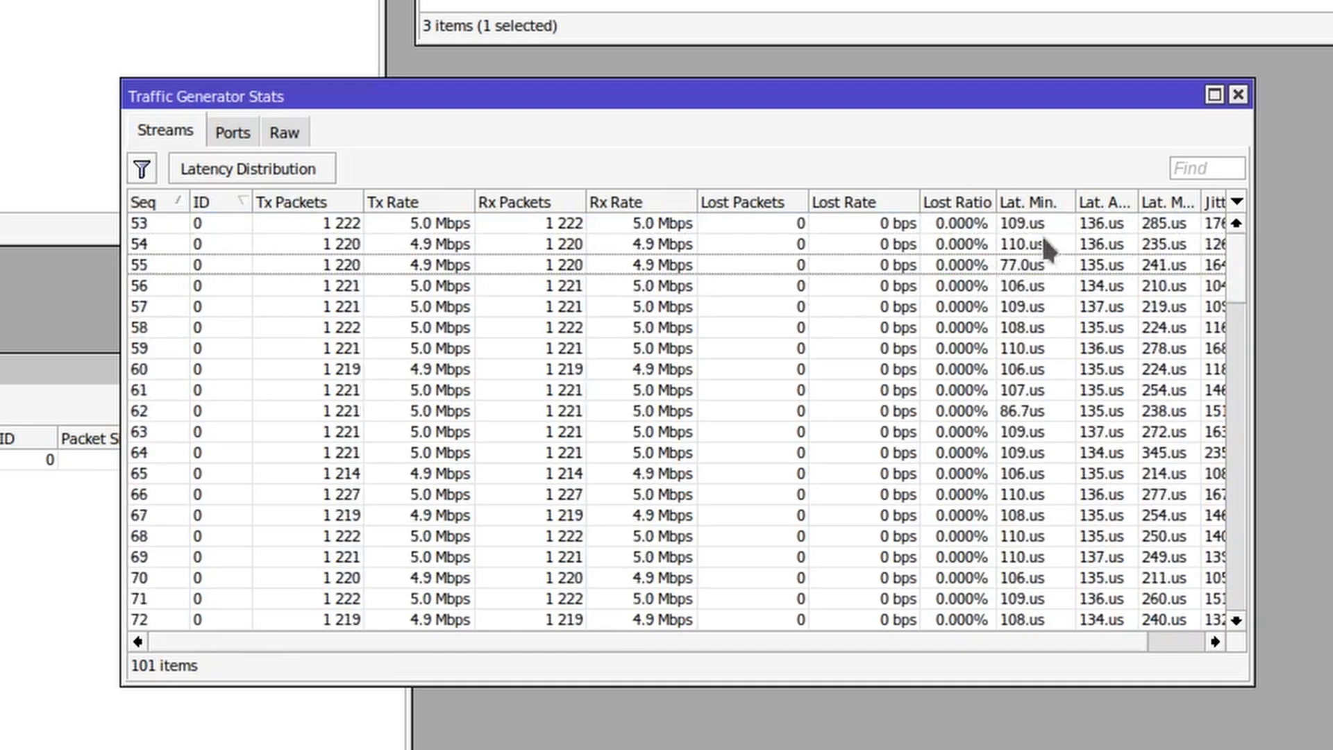
scroll(1070, 243, "down", 1)
scroll(1107, 237, "down", 1)
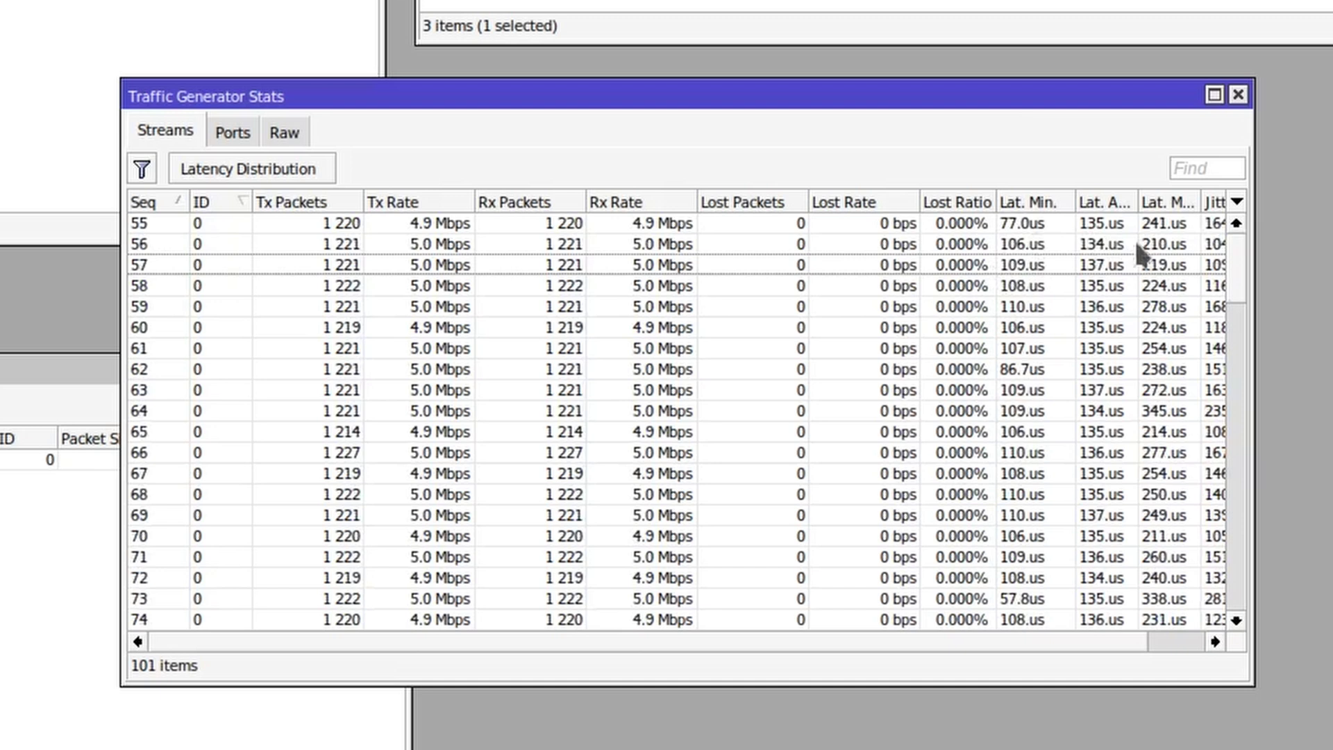
scroll(1167, 250, "down", 3)
left_click(1175, 244)
scroll(1174, 305, "down", 1)
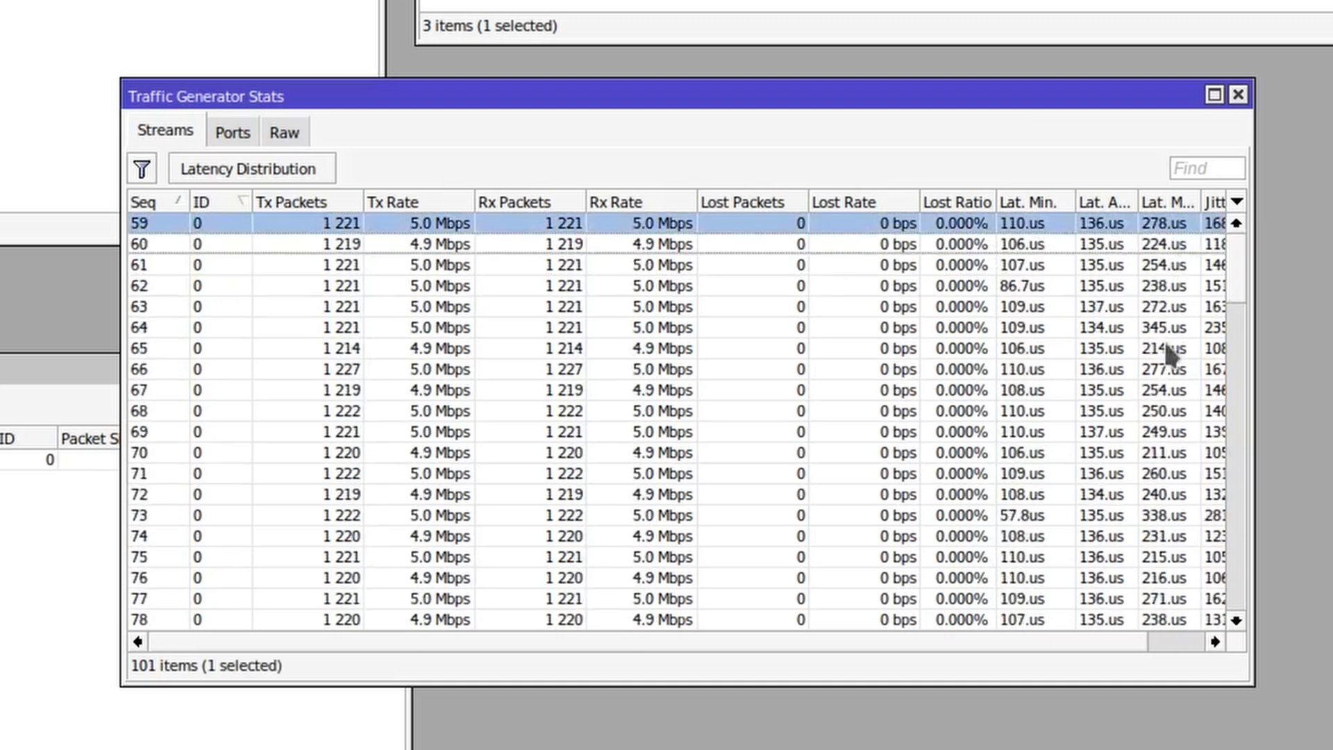
left_click(1092, 631)
- Widen the Stats window until the Jitter column is visible
left_click_drag(1254, 687, 1332, 691)
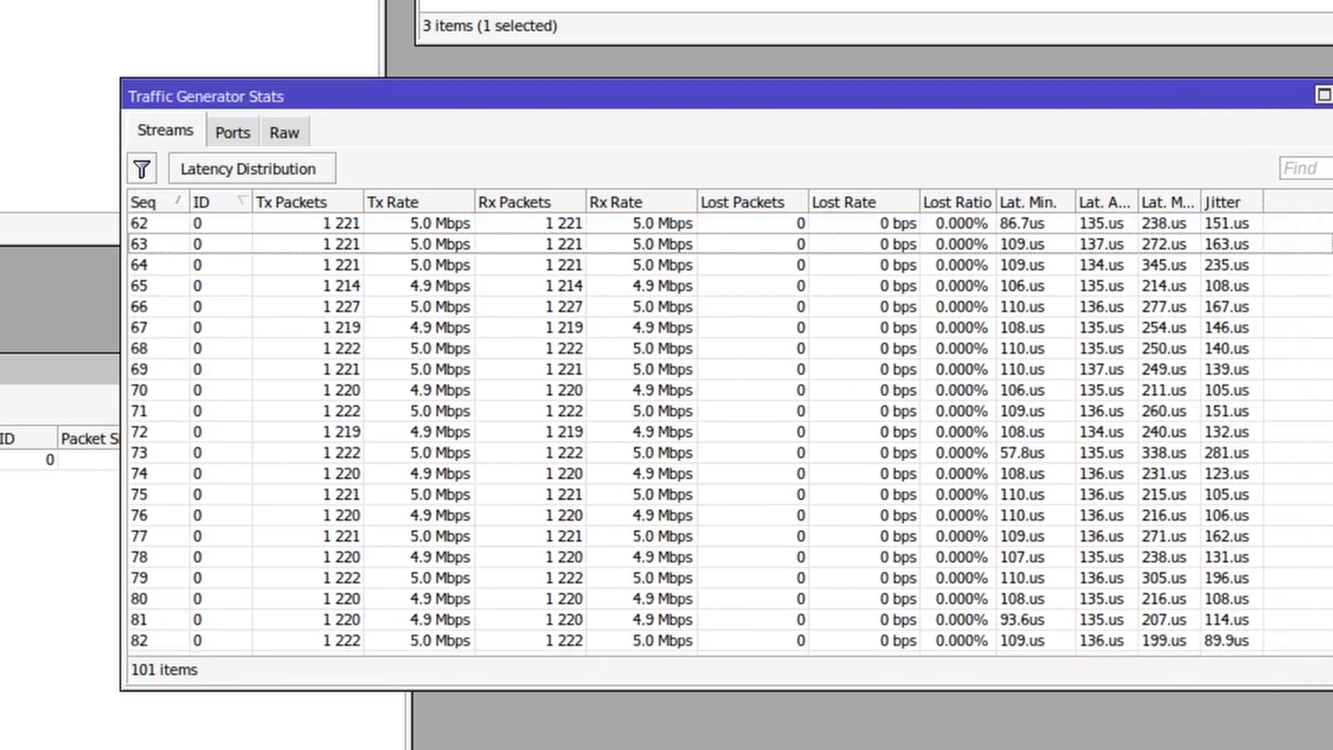
scroll(1217, 251, "down", 1)
scroll(1222, 244, "down", 1)
left_click(1222, 244)
scroll(639, 339, "down", 4)
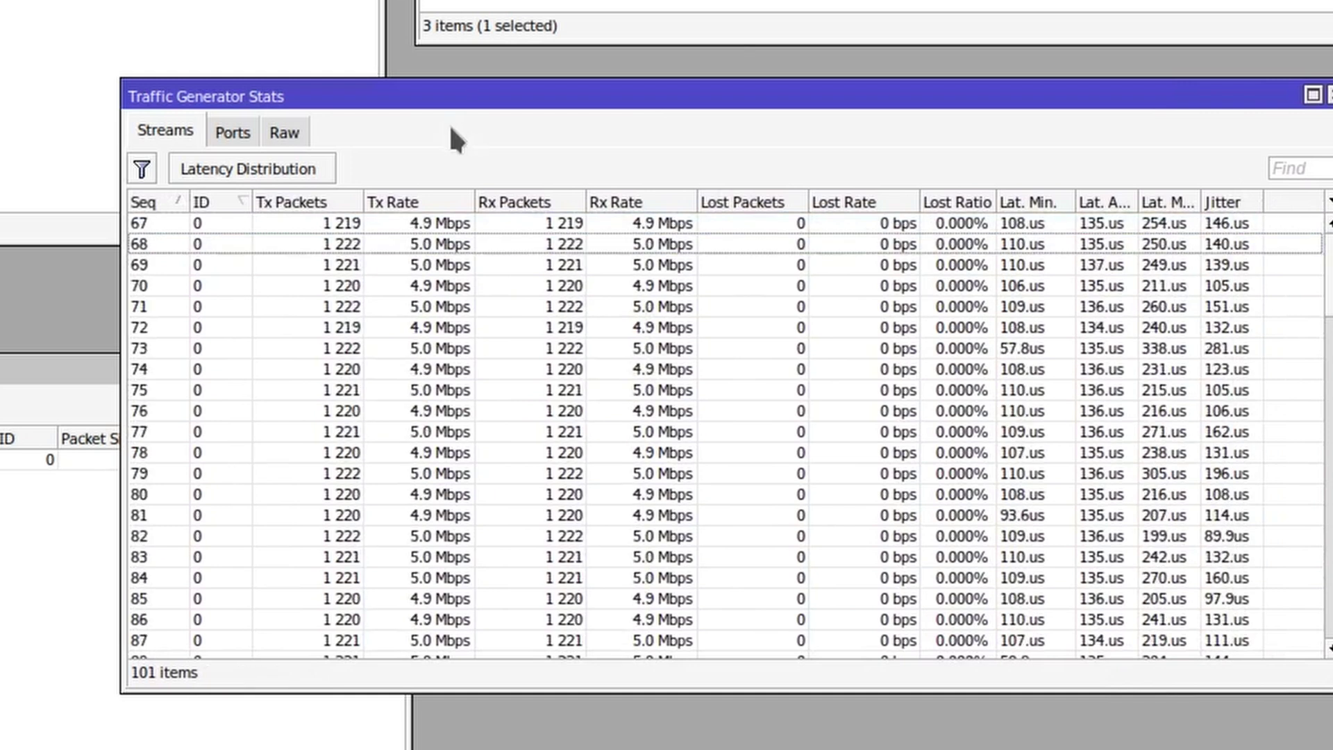
- Start a Latency Distribution collection and enlarge its window to scroll through the latency buckets
left_click(248, 170)
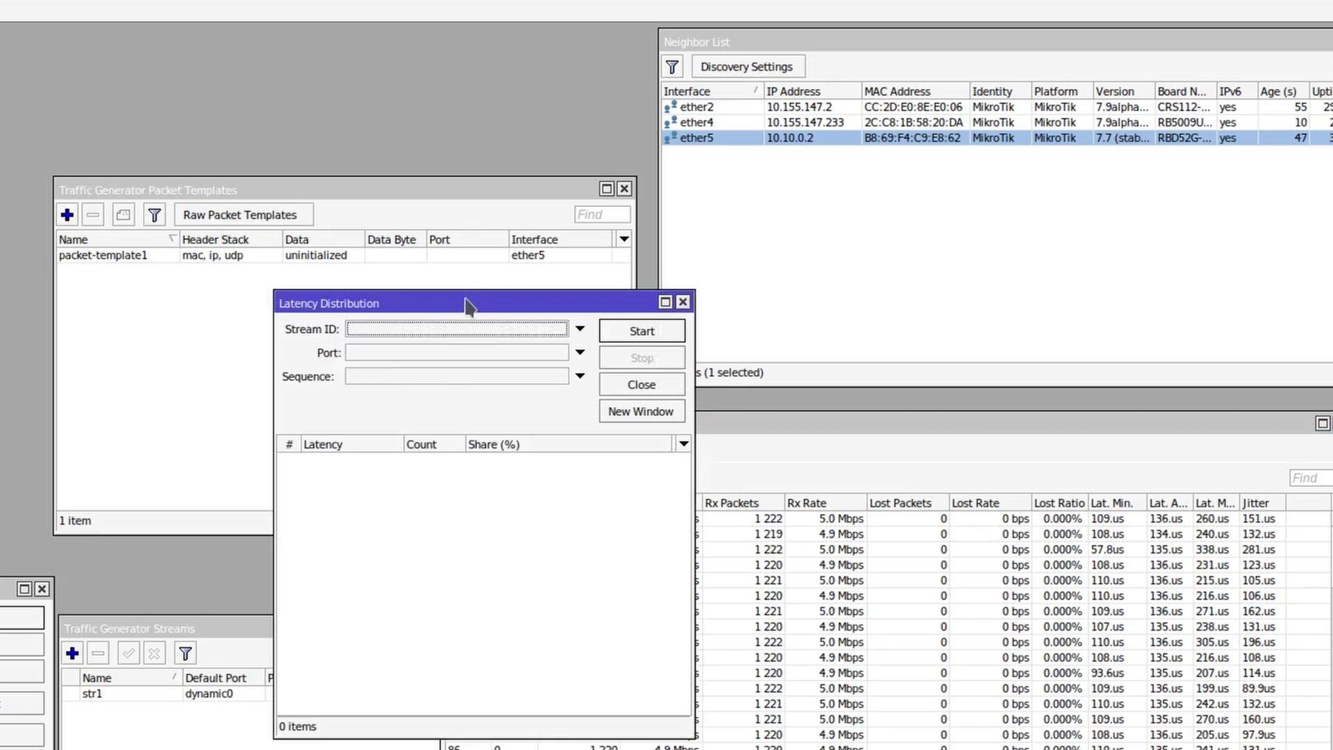
left_click(642, 332)
left_click_drag(524, 301, 243, 108)
left_click_drag(408, 541, 733, 749)
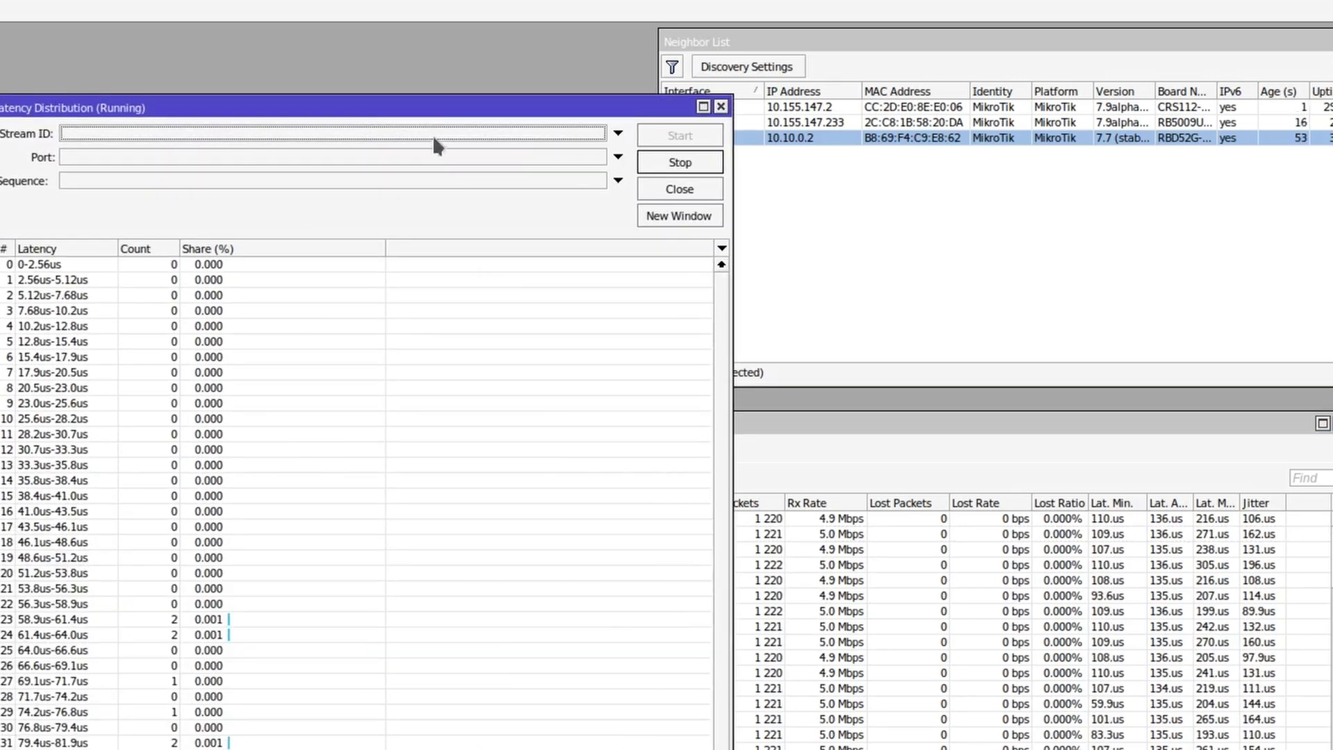
left_click_drag(436, 101, 457, 38)
scroll(657, 593, "down", 3)
scroll(339, 622, "down", 2)
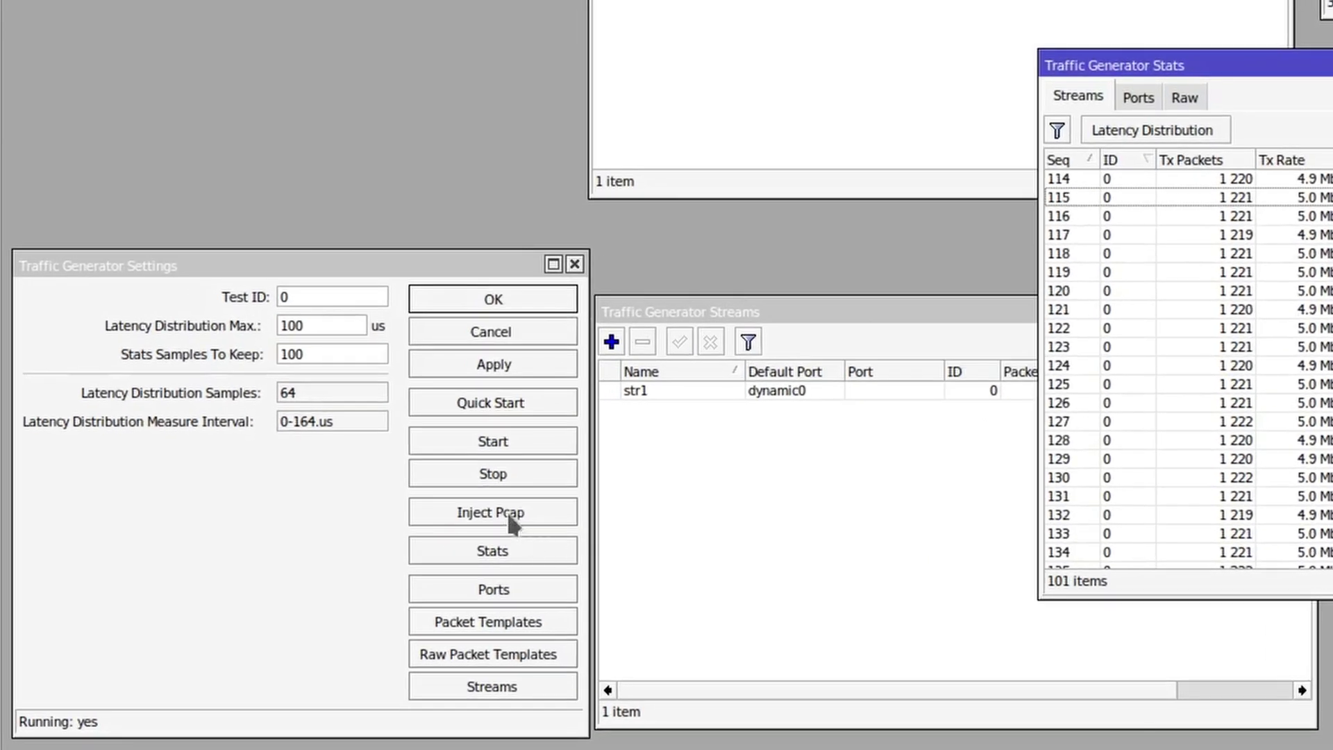
- Stop the test and change stream str1's rate to 1000 Mbps
left_click(498, 472)
left_click(877, 530)
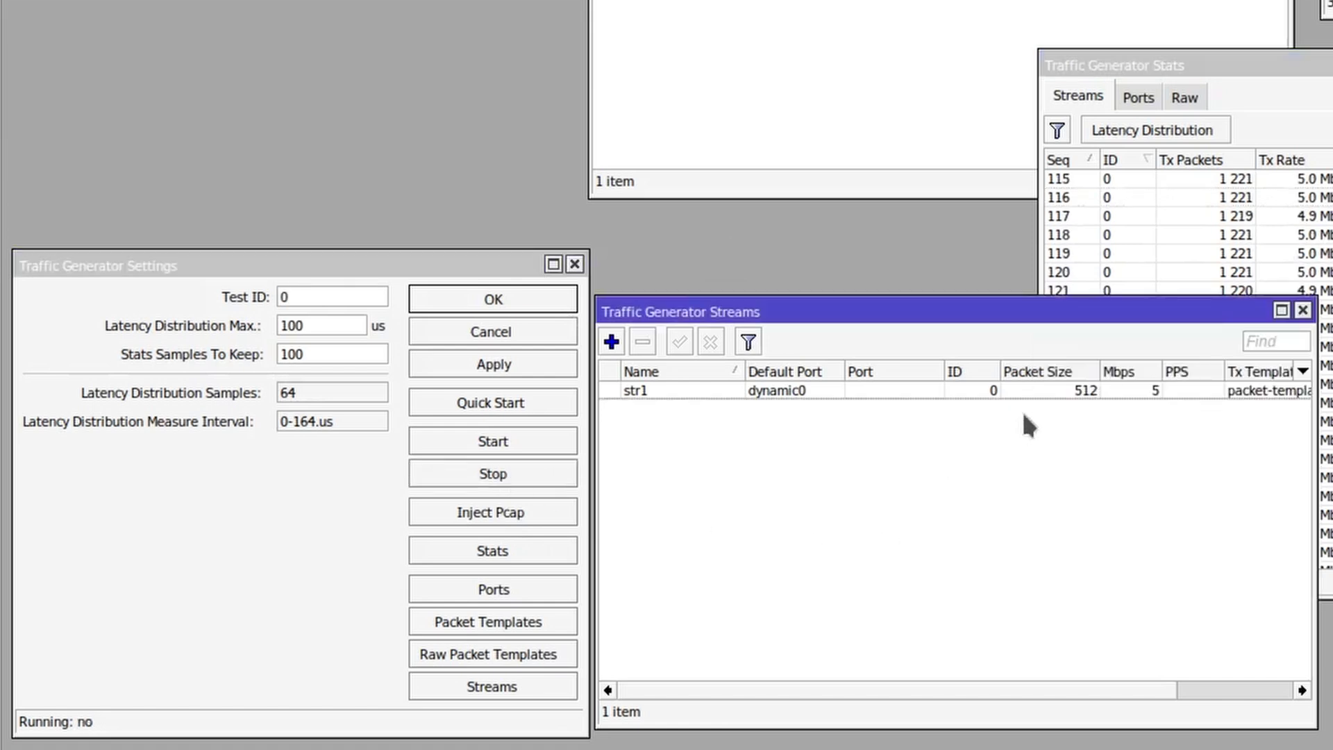
double_click(1081, 395)
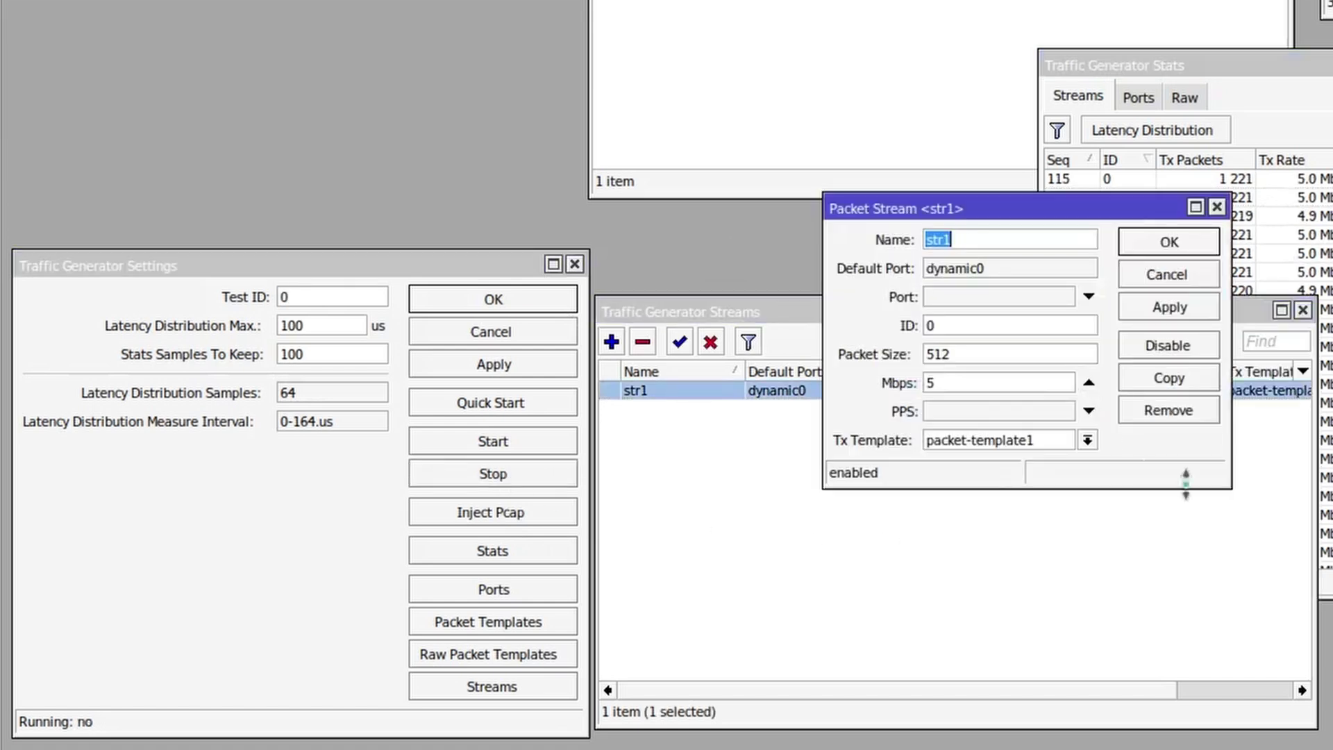
double_click(931, 383)
type("1000")
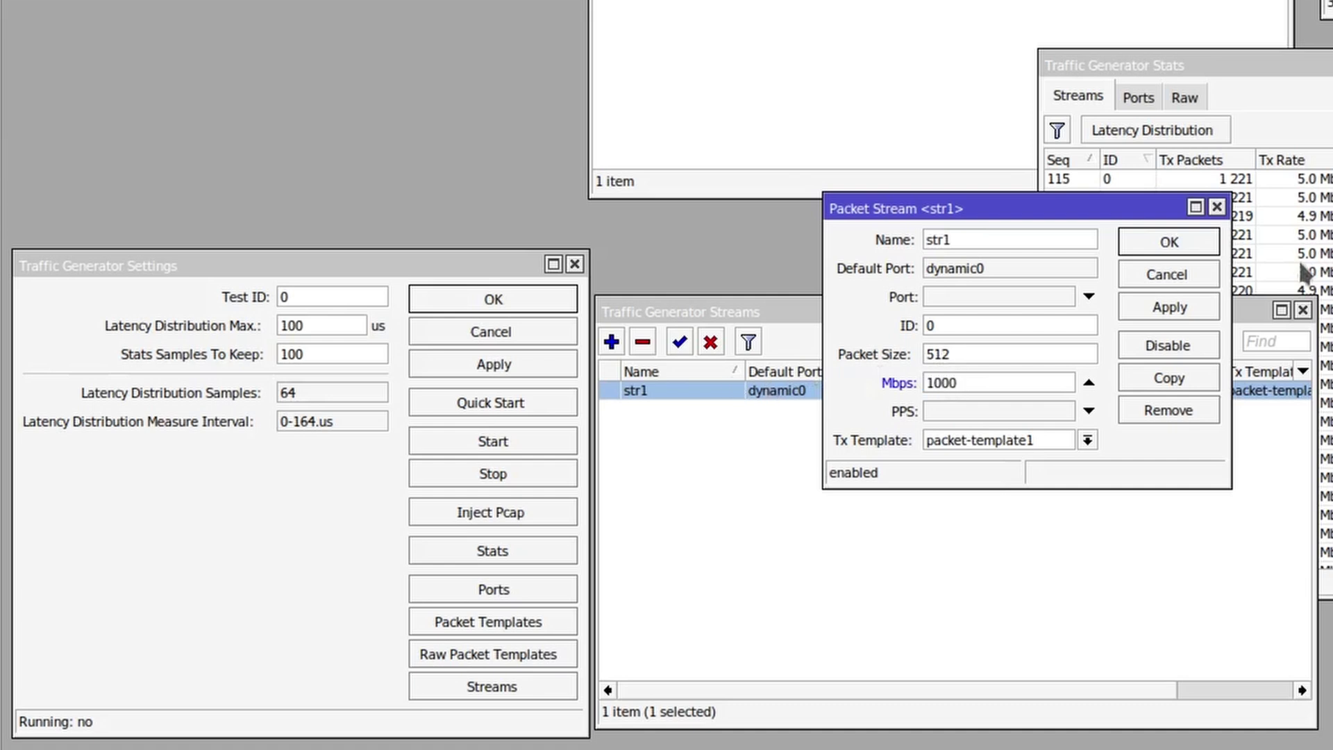
left_click(1177, 232)
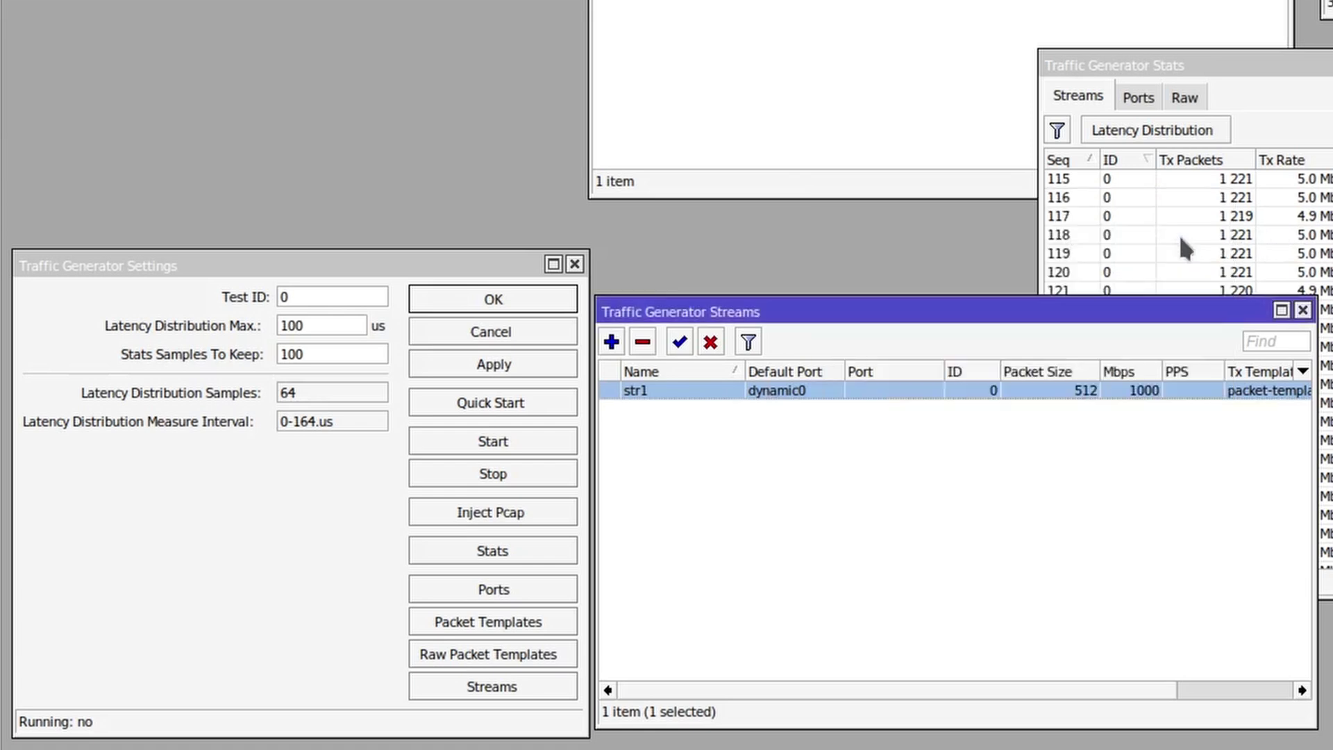
- Restart the traffic test at the new 1000 Mbps rate
left_click(902, 560)
left_click(515, 464)
left_click(514, 440)
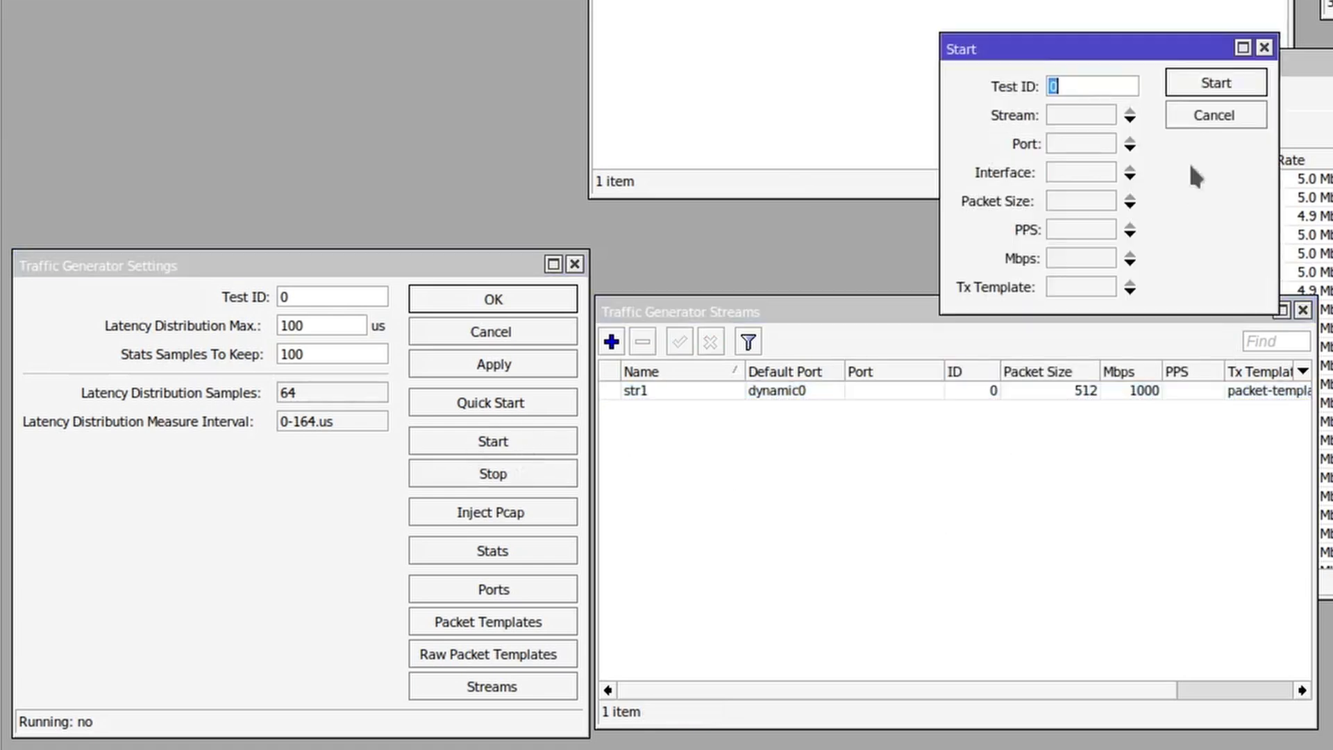
left_click(1232, 81)
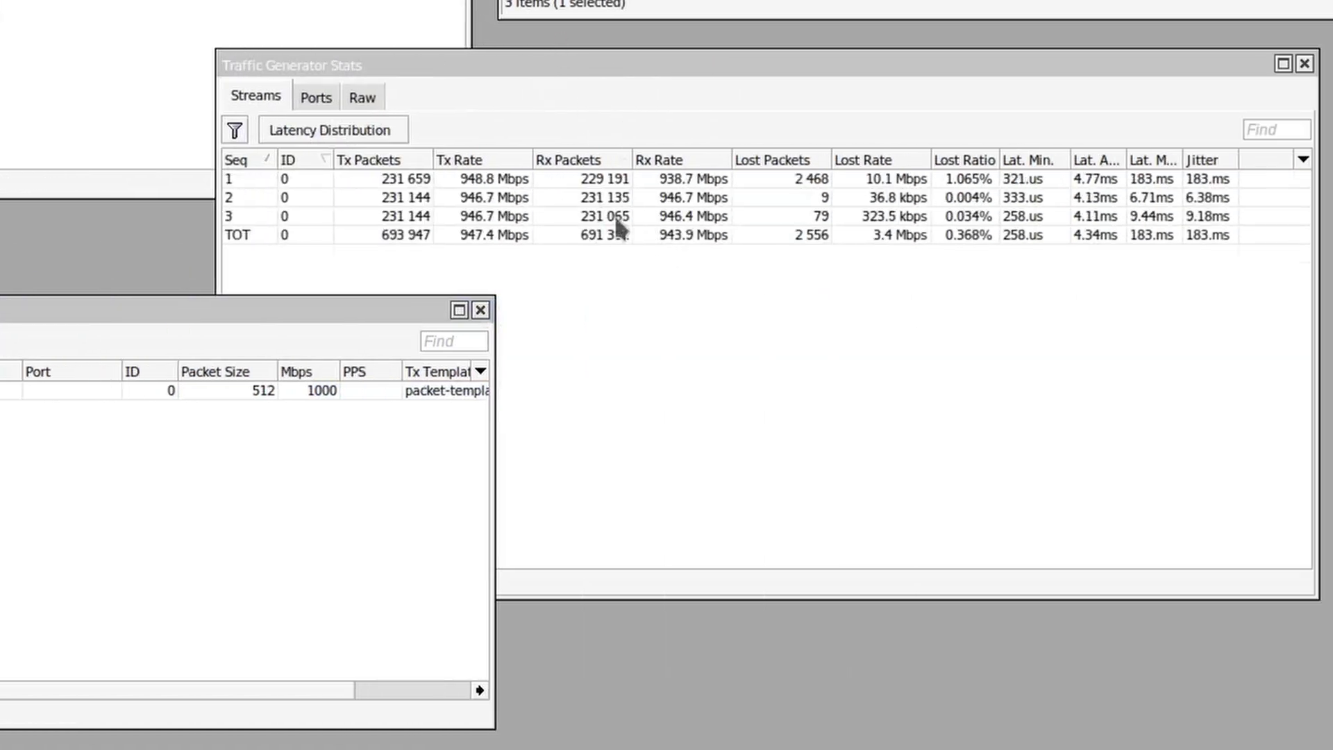
- Run 'sys reso mon' in a terminal to check CPU load (about 40%), then close it
left_click(497, 222)
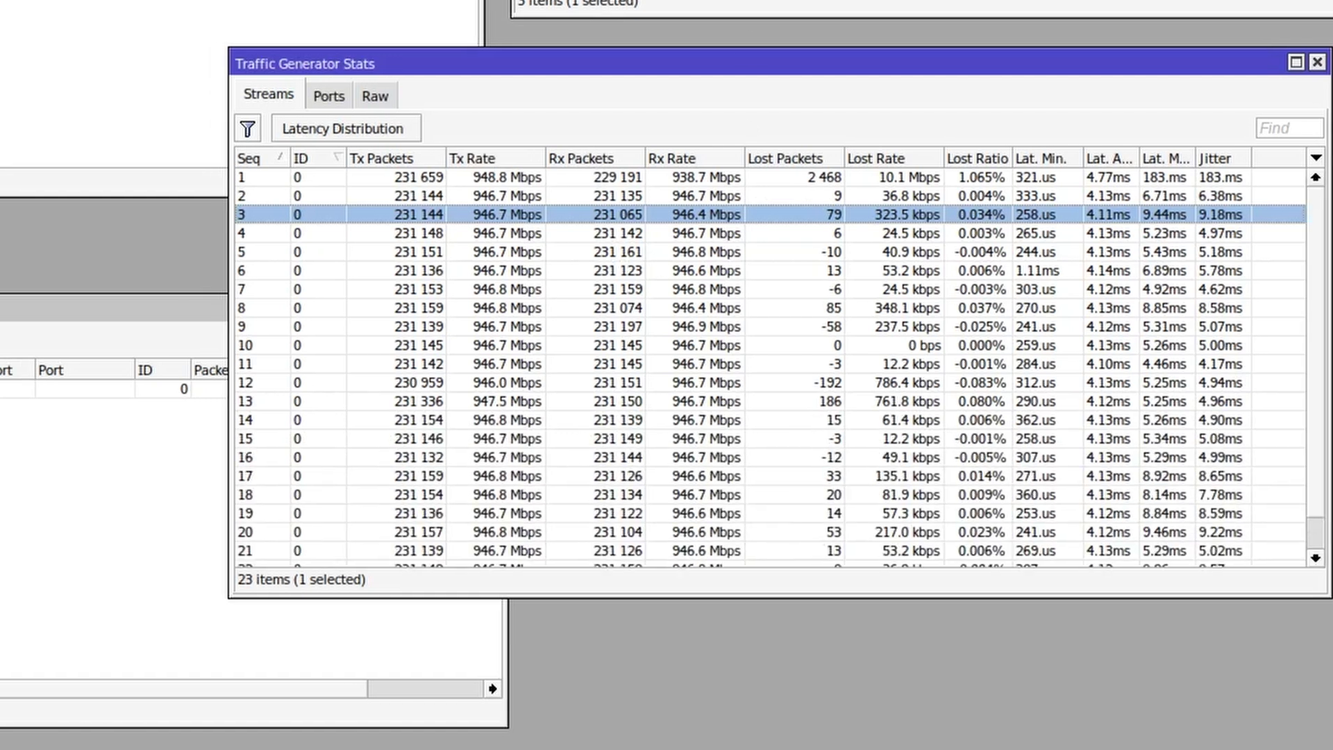
type("sys reso mon")
key("Return")
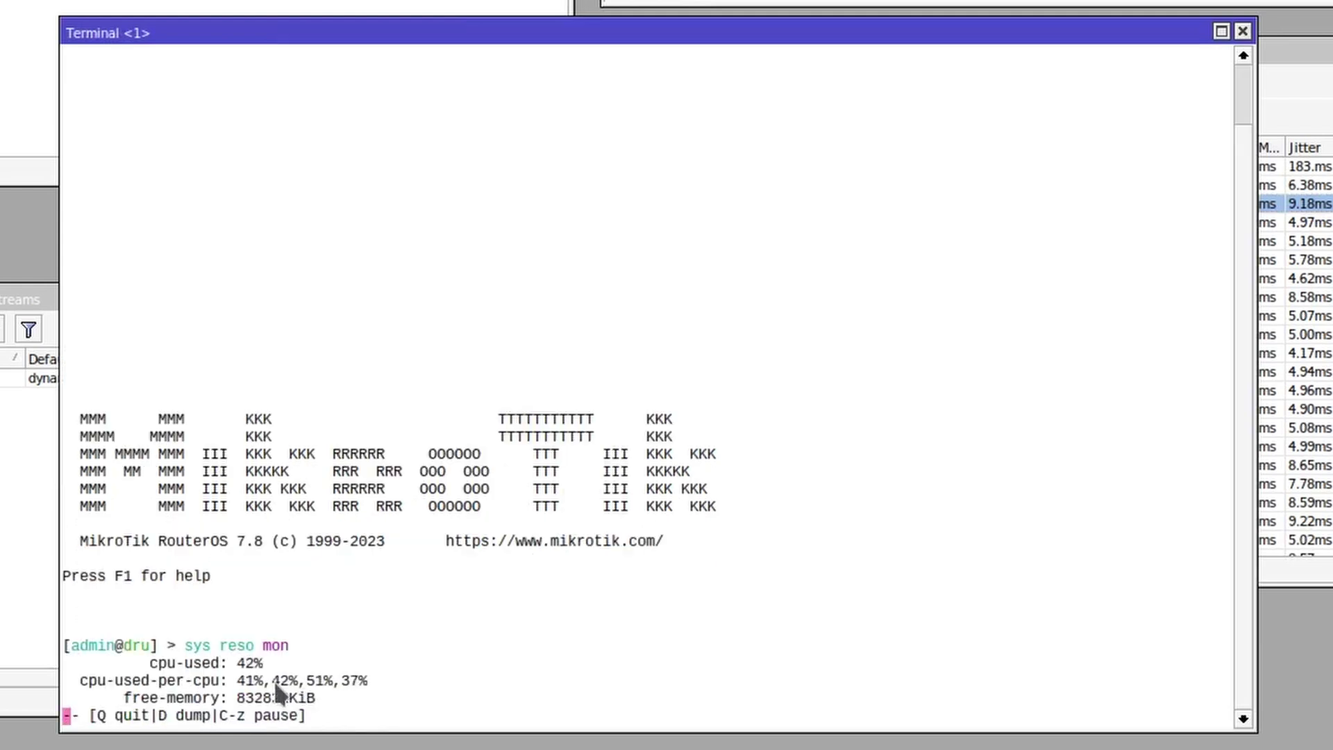
left_click_drag(214, 683, 386, 707)
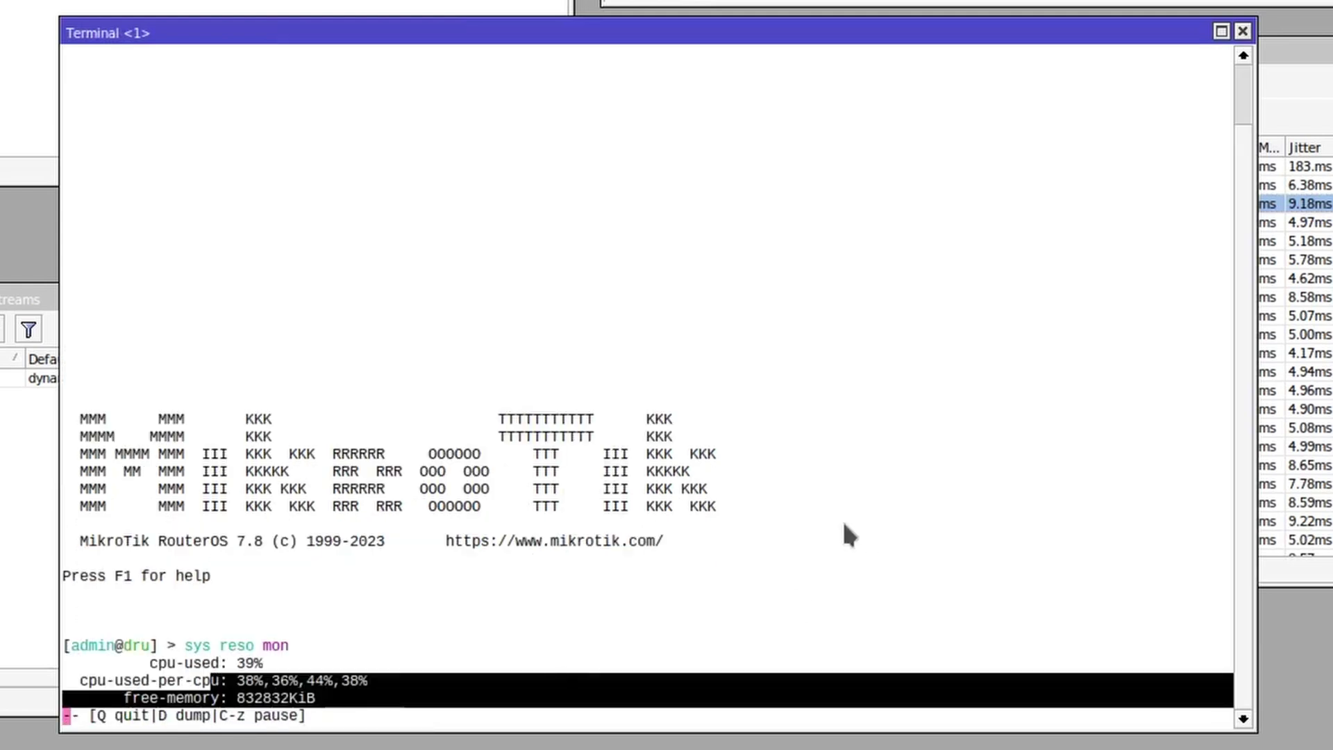
left_click(1242, 32)
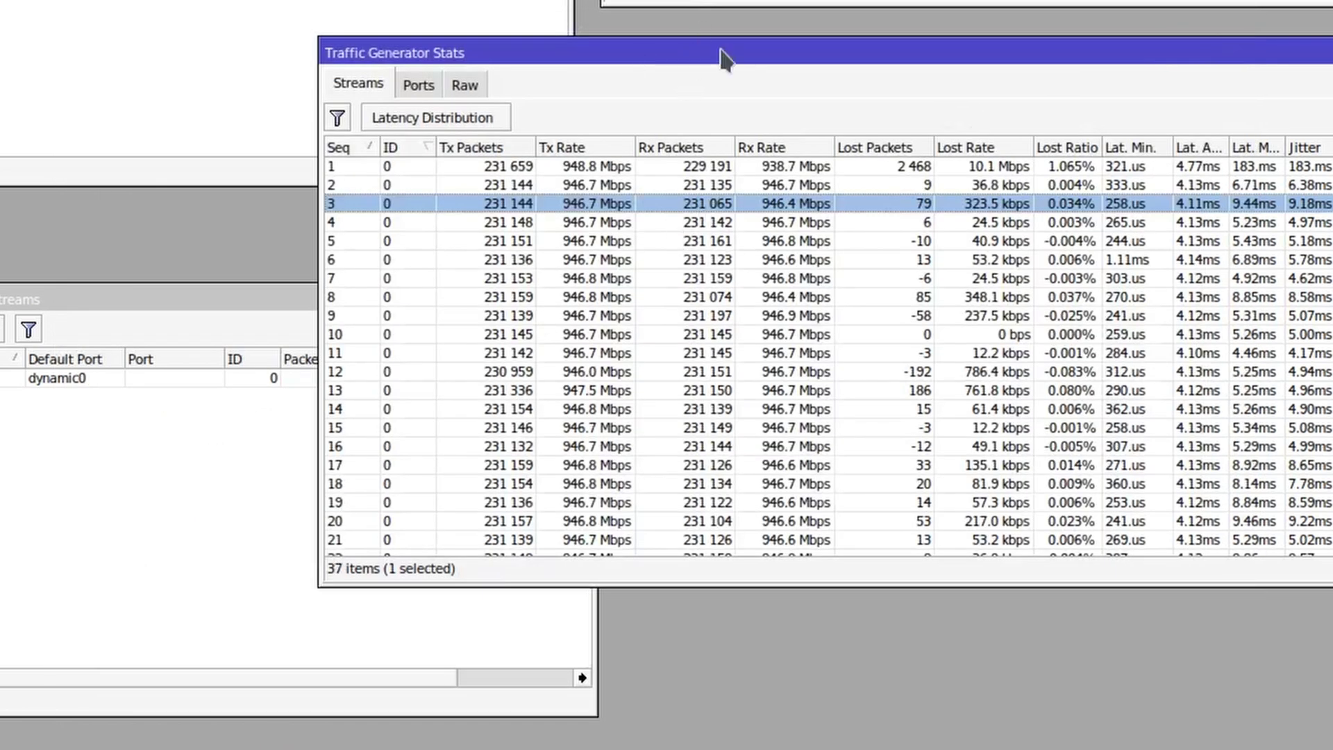
left_click_drag(722, 56, 681, 54)
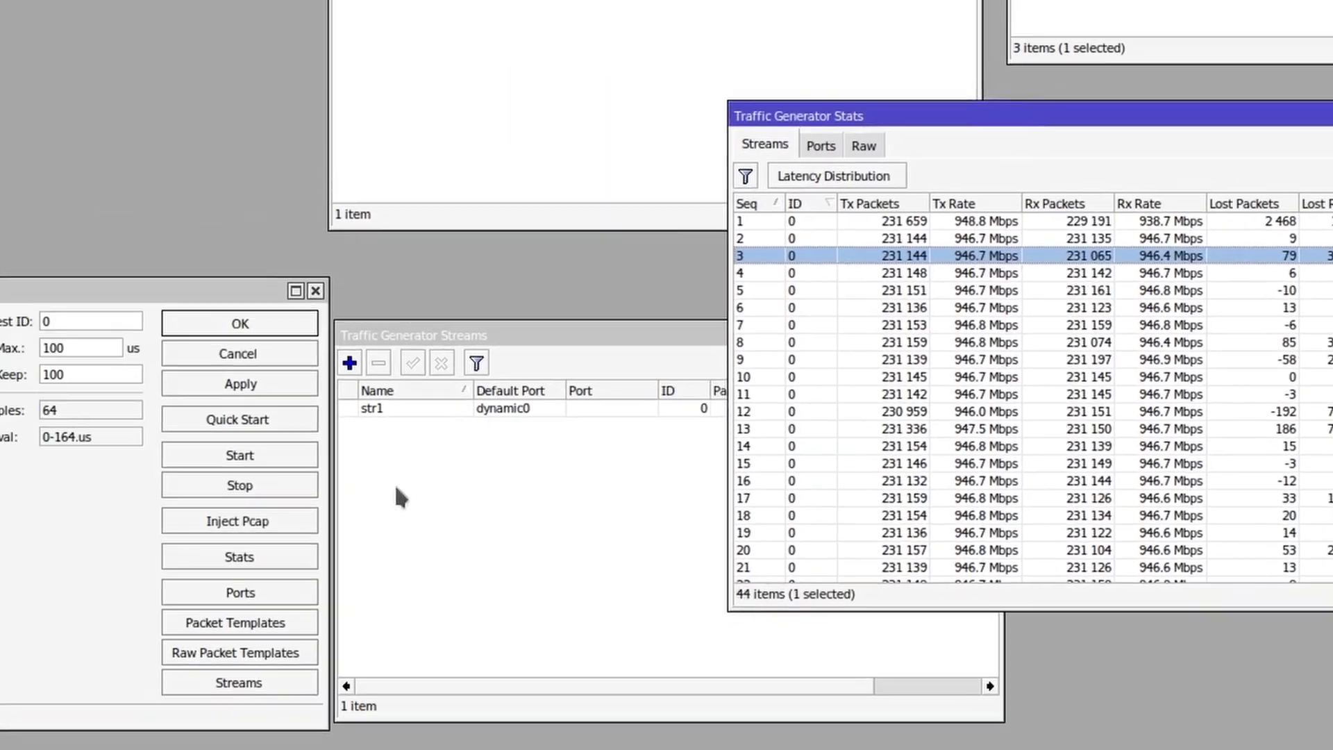
left_click(94, 440)
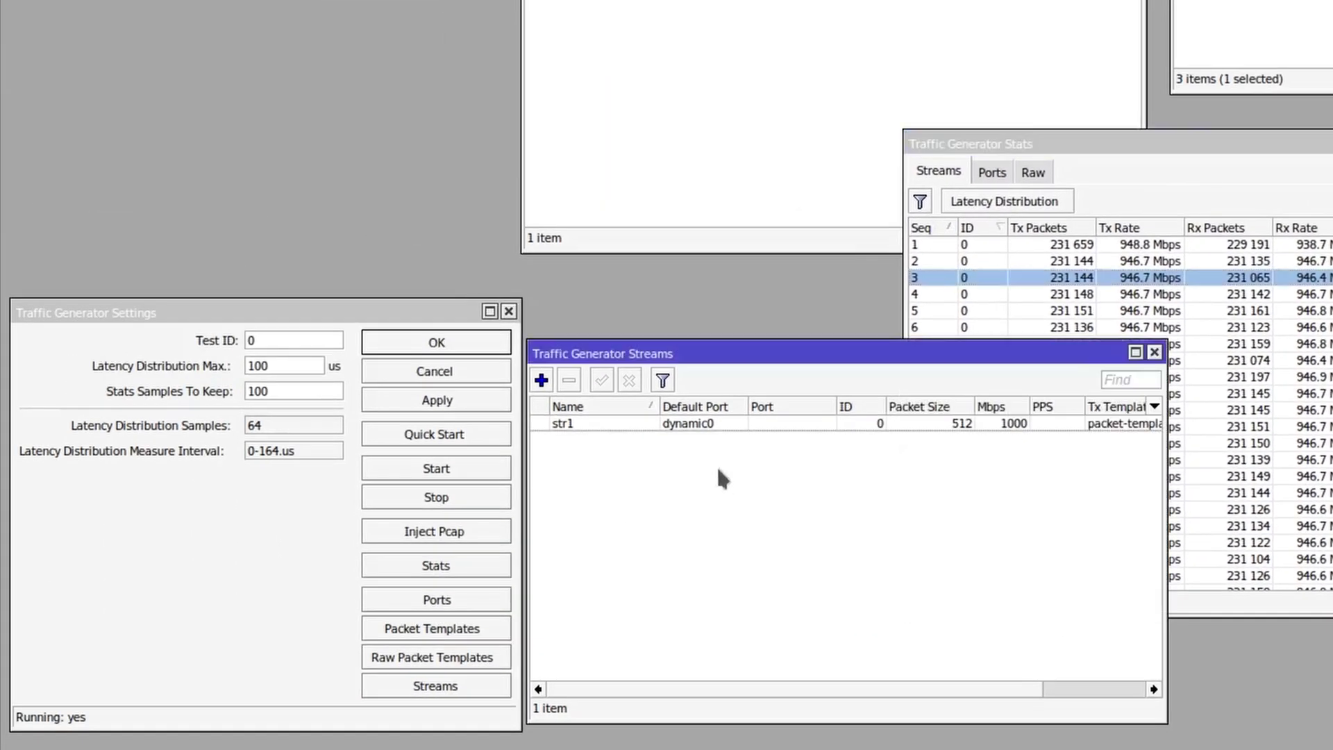
- Change stream str1's rate to 1100 Mbps
double_click(1005, 425)
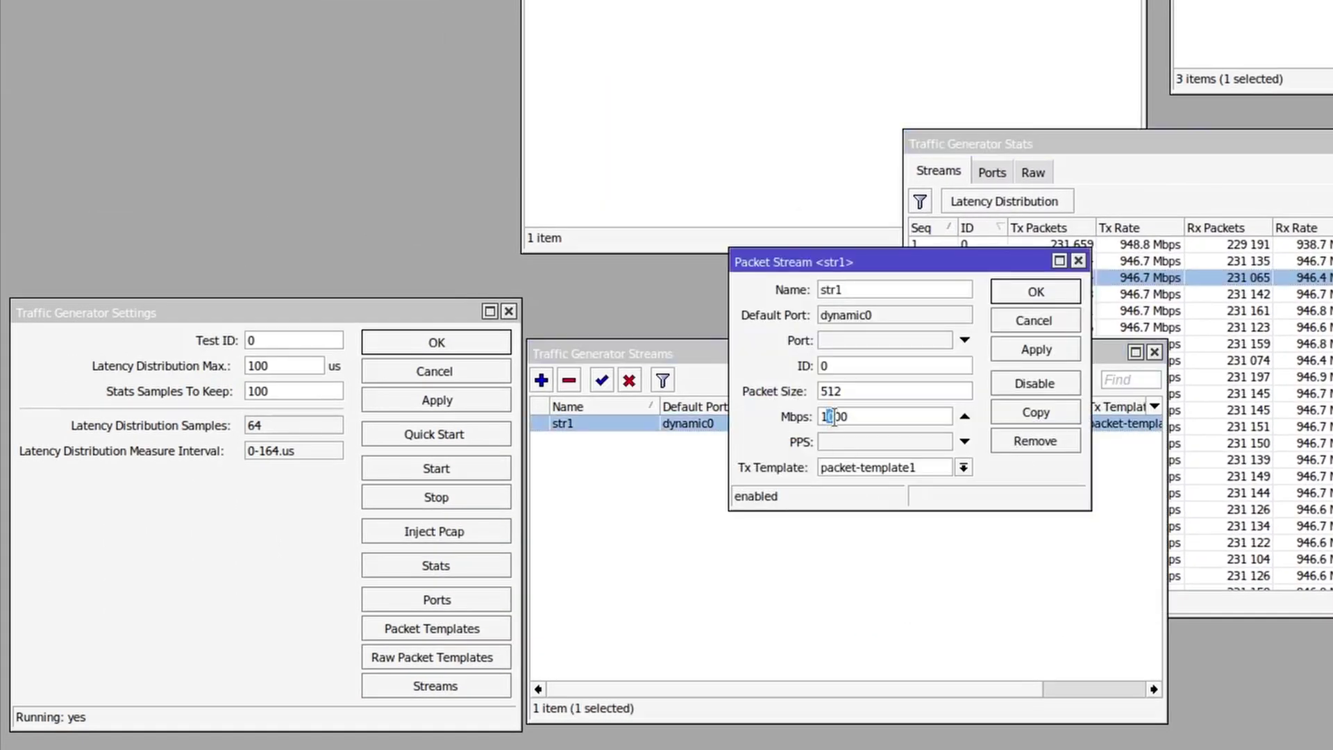
type("1")
left_click(1026, 300)
- Stop and restart the traffic test at 1100 Mbps and bring the stats window forward
left_click(416, 498)
left_click(425, 470)
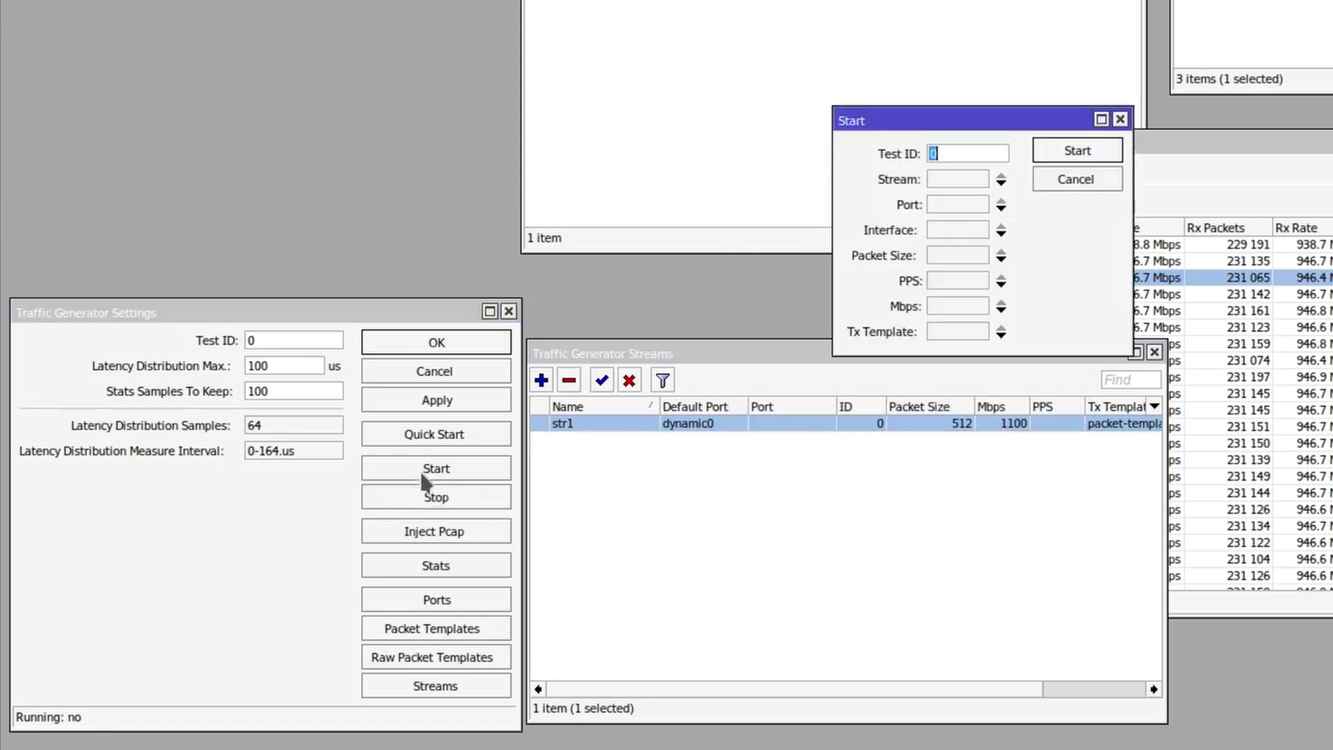
left_click(1055, 160)
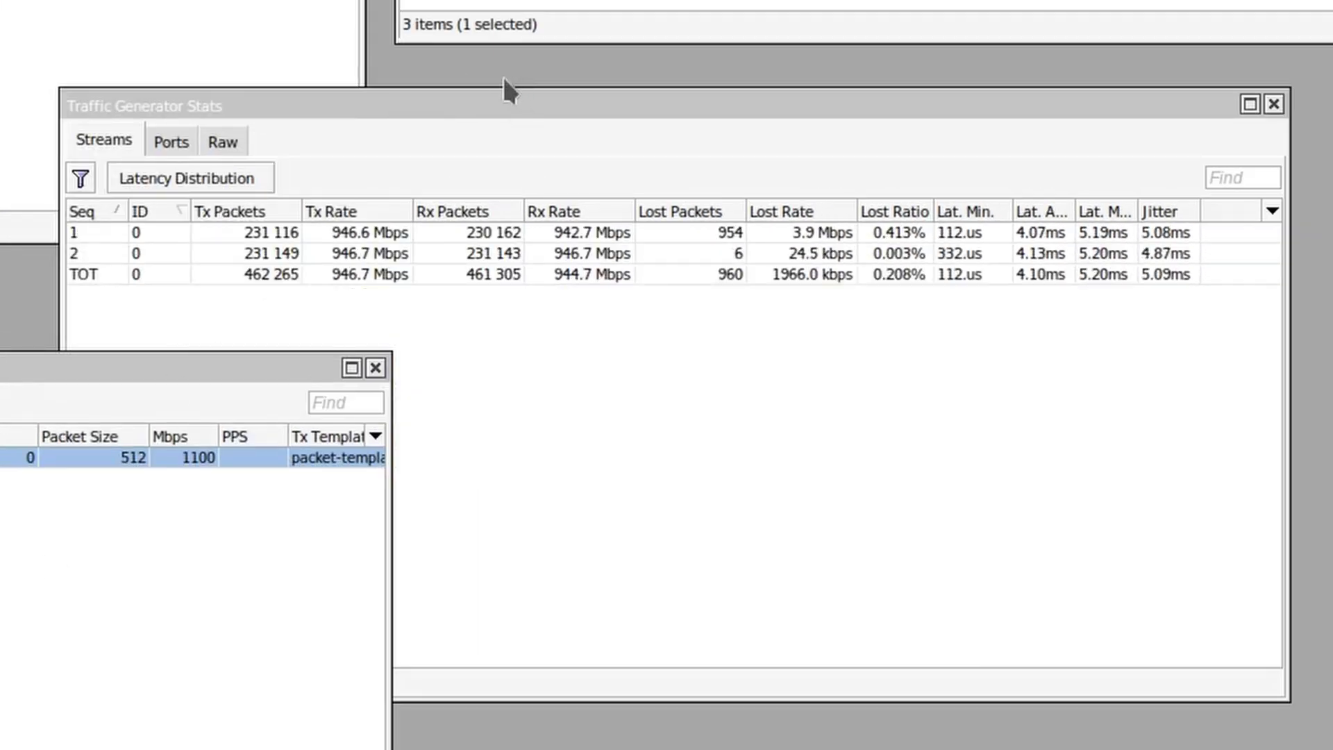
left_click(524, 111)
left_click_drag(523, 111, 557, 96)
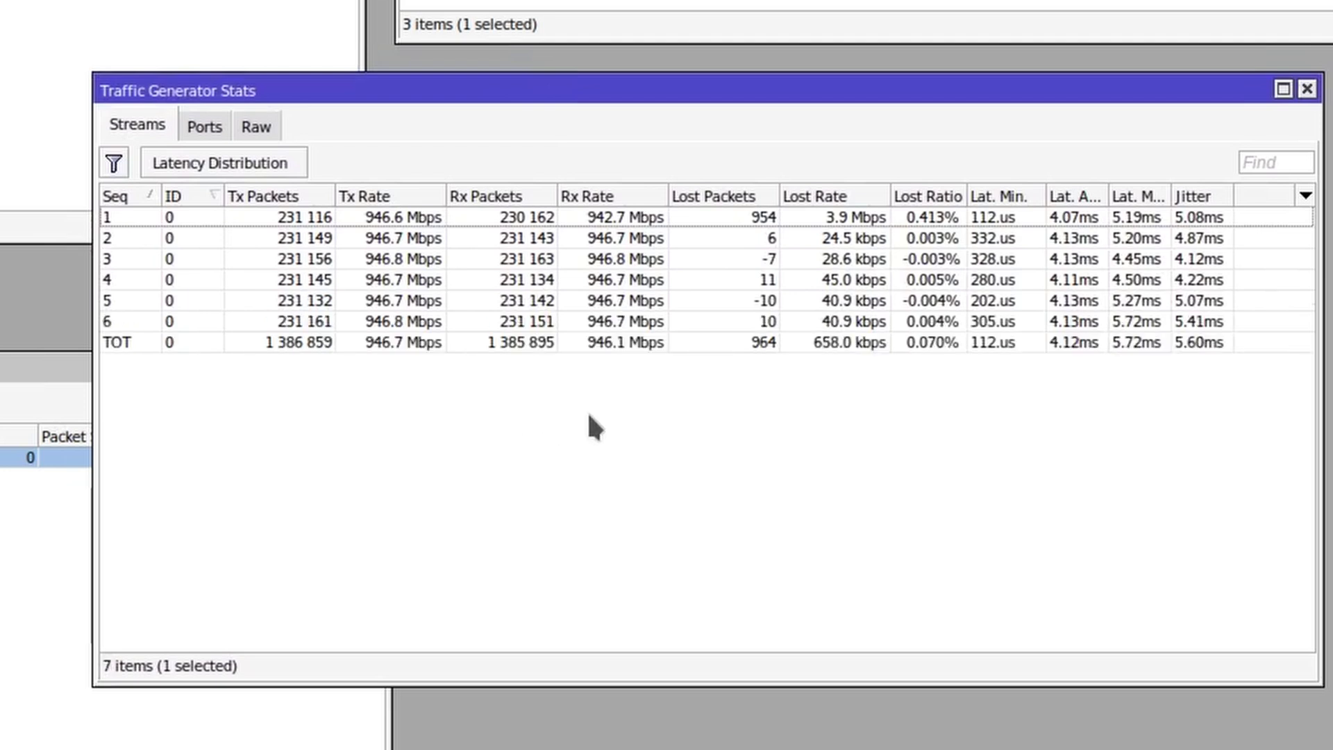